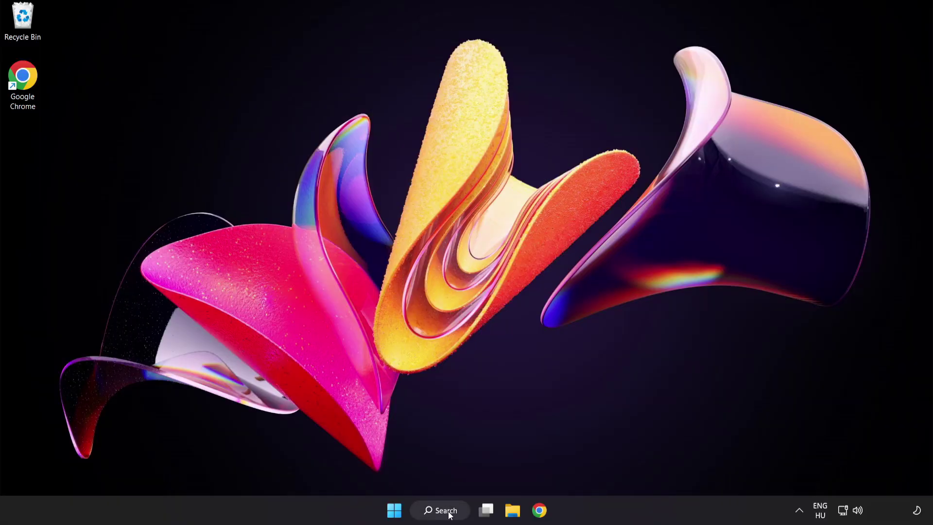
Search Windows for 'device manager' and launch the Device Manager best match
left_click(441, 510)
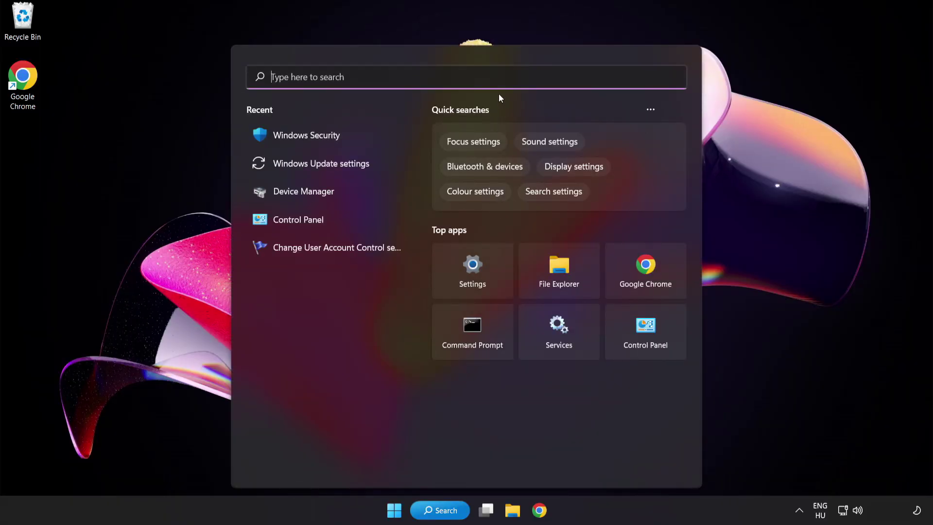
type("device manager")
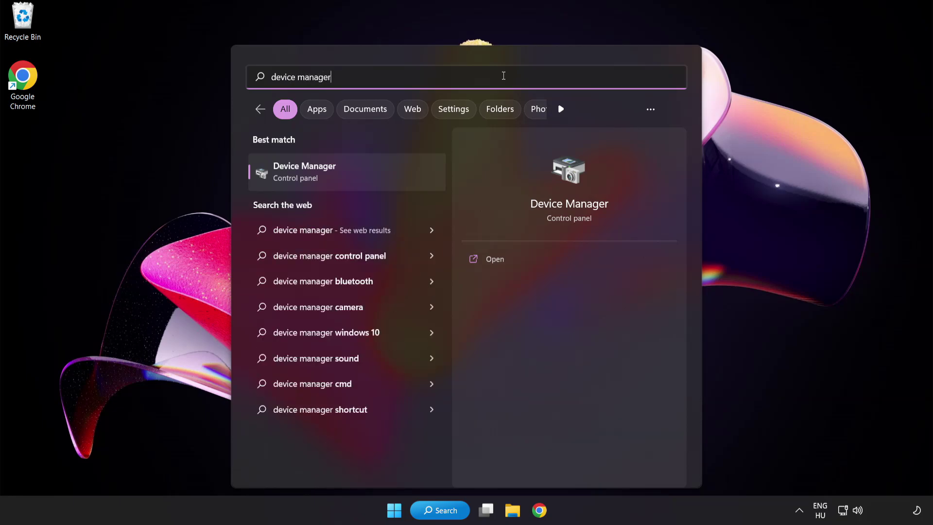
left_click(373, 174)
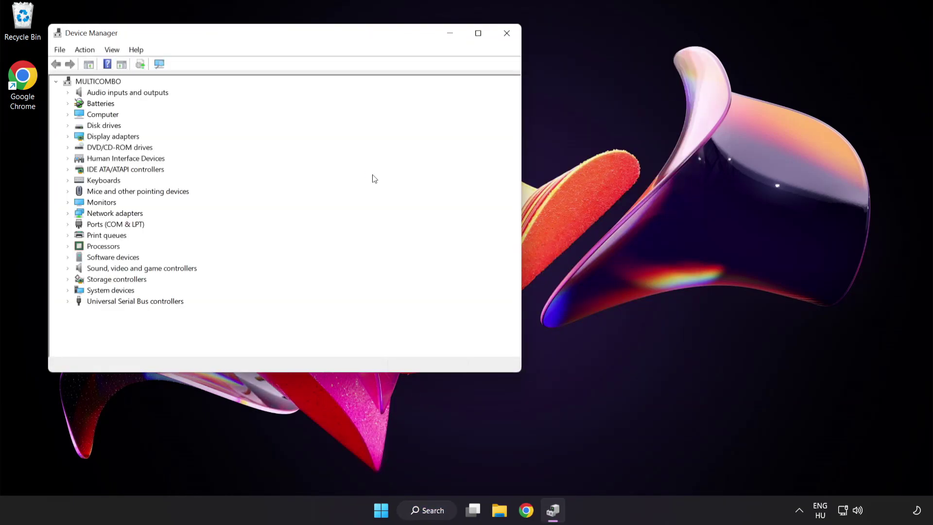
Auto-search drivers for the VMware SVGA 3D display adapter, then close Device Manager
left_click_drag(301, 37, 456, 97)
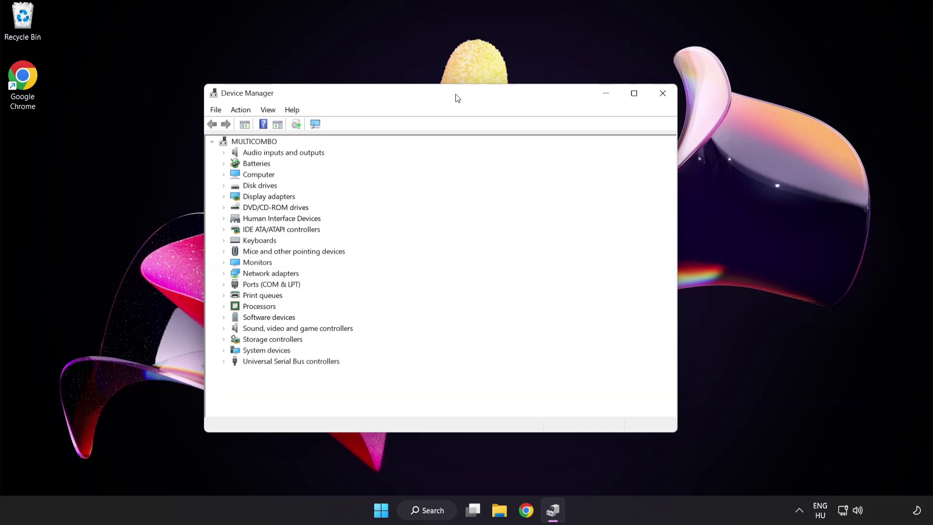
left_click(265, 198)
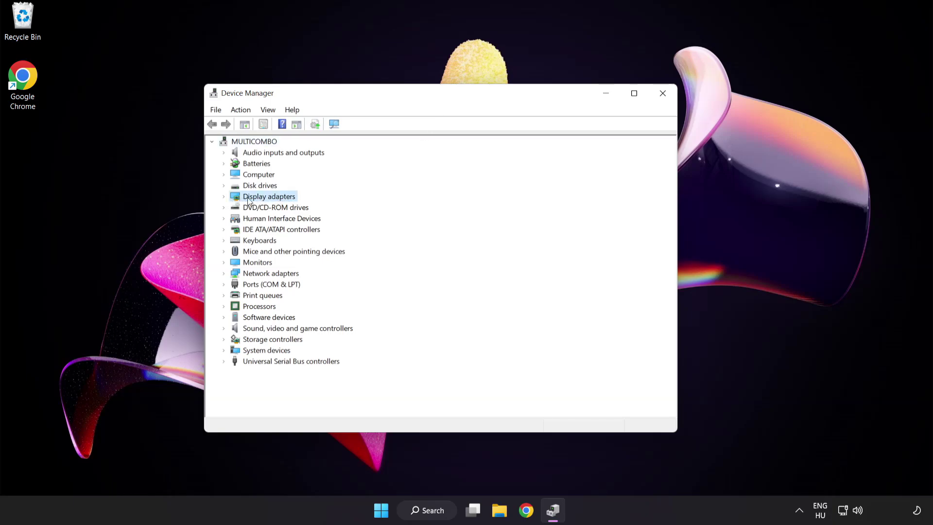
left_click(225, 198)
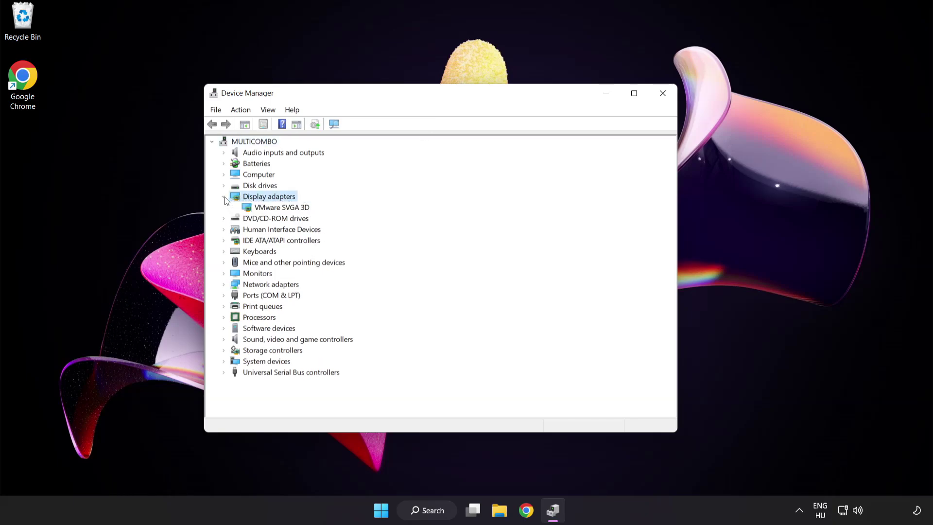
left_click(277, 207)
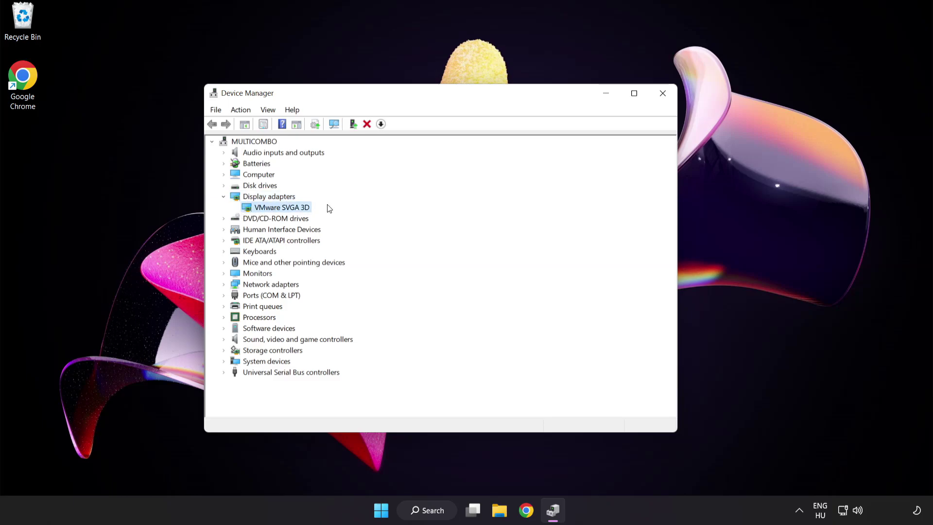
right_click(274, 207)
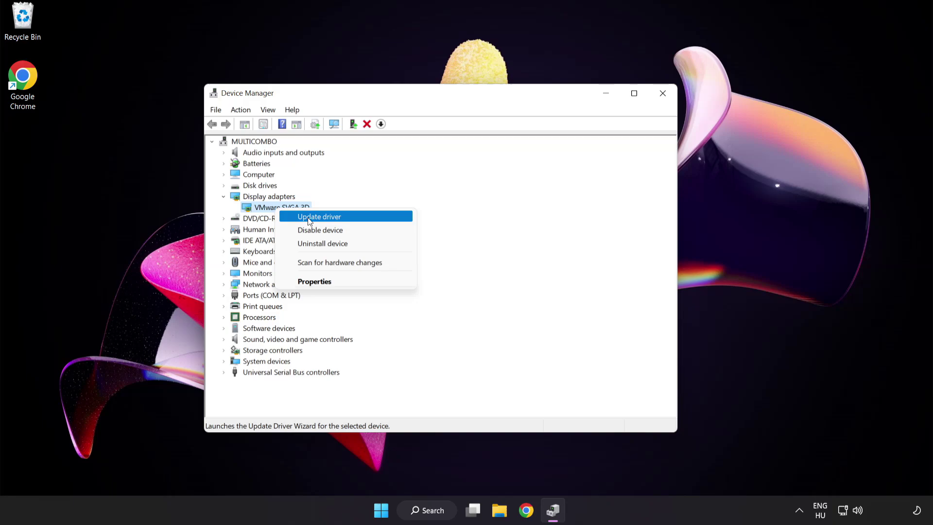
left_click(362, 215)
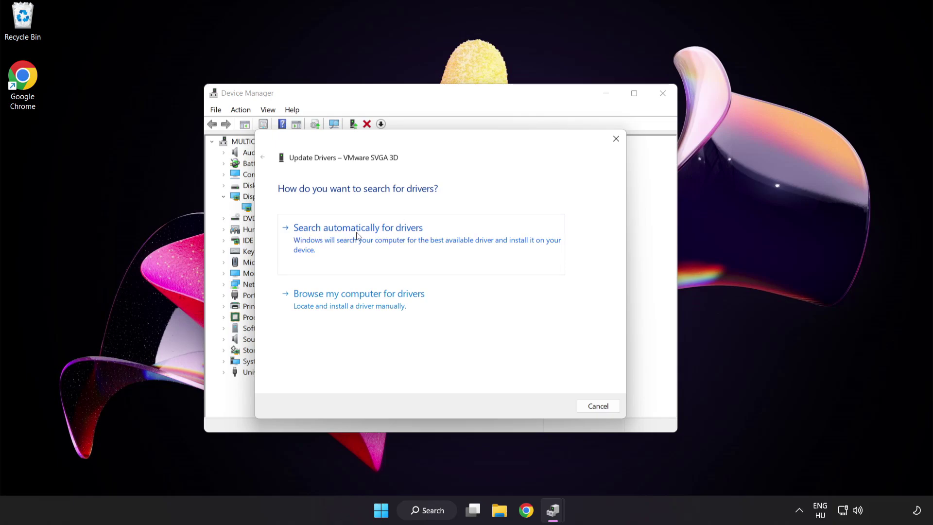
left_click(407, 241)
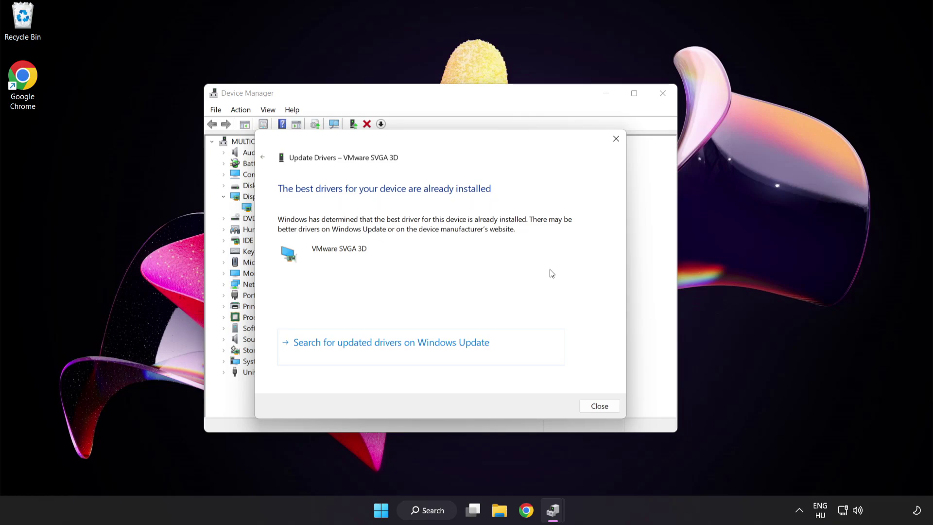
left_click(596, 408)
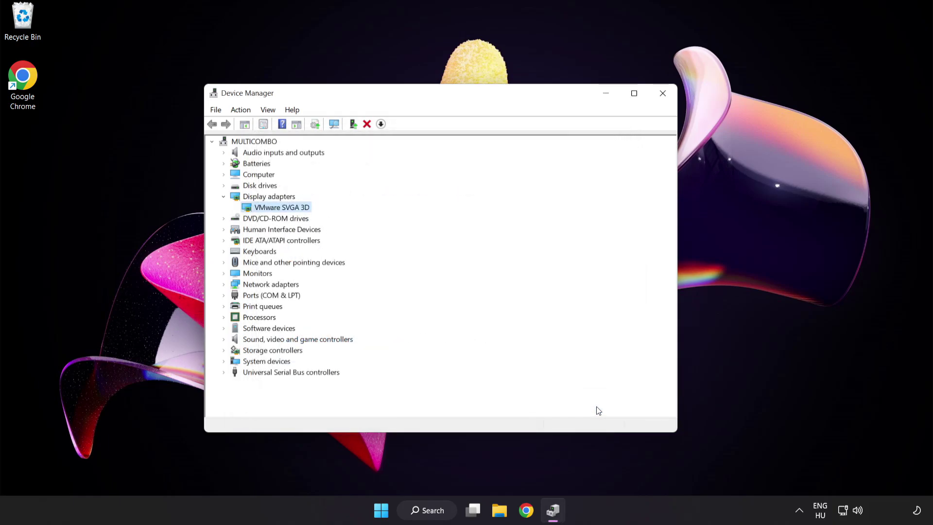
left_click(662, 95)
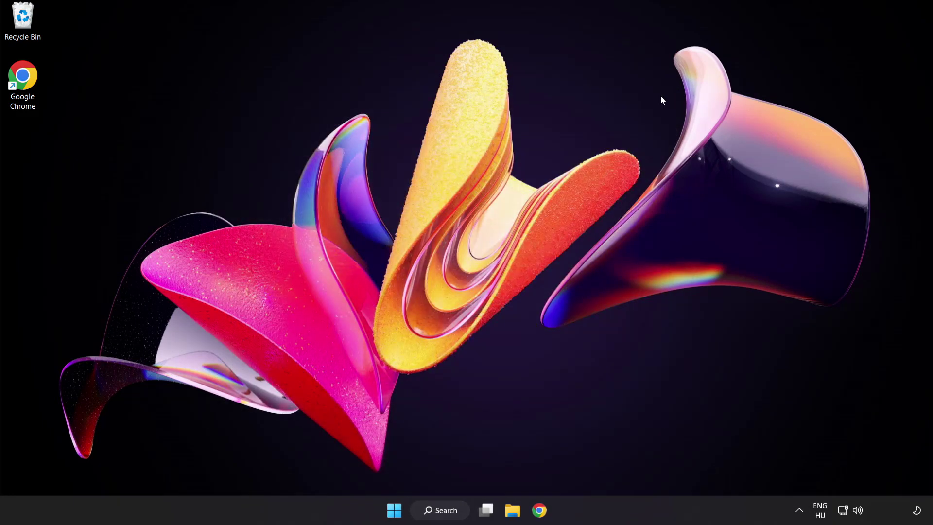
Search Windows for 'update' and open Windows Update settings
left_click(450, 511)
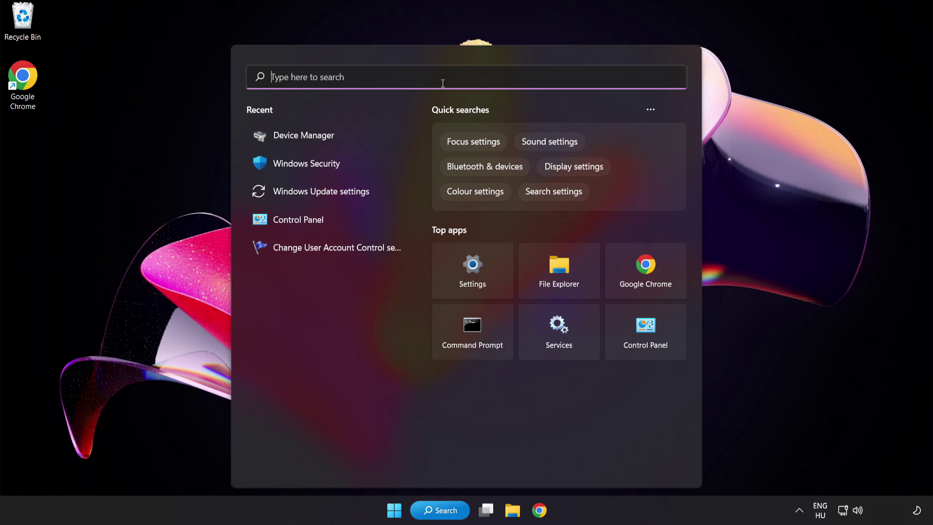
type("update")
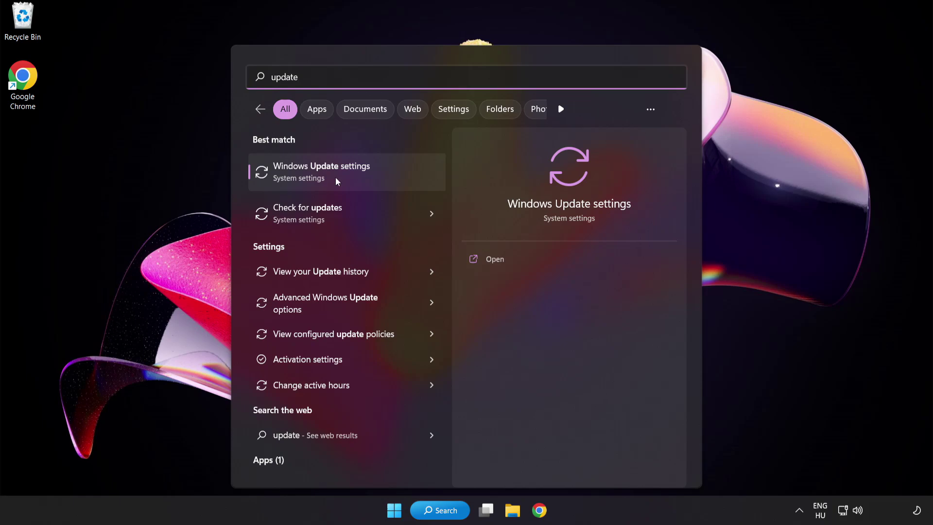
left_click(356, 176)
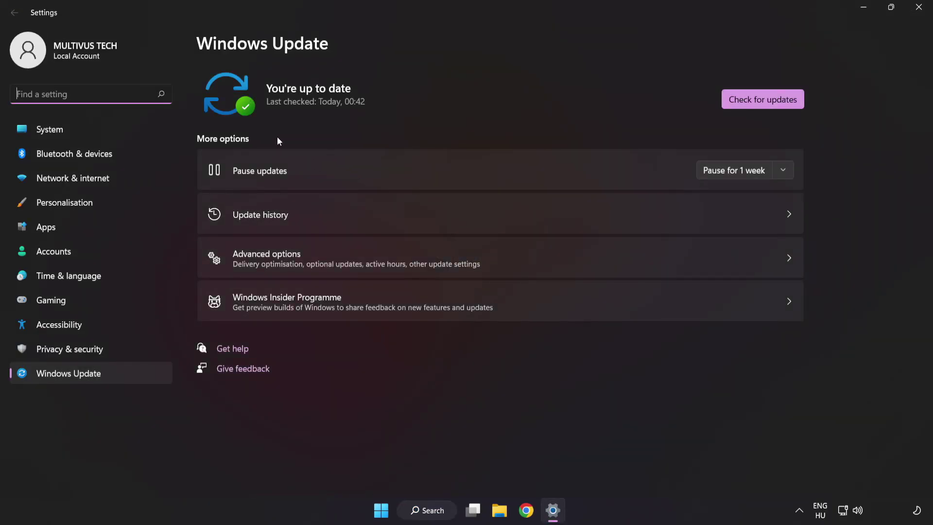
Check for updates, confirm 'You're up to date', and close Settings
left_click(759, 104)
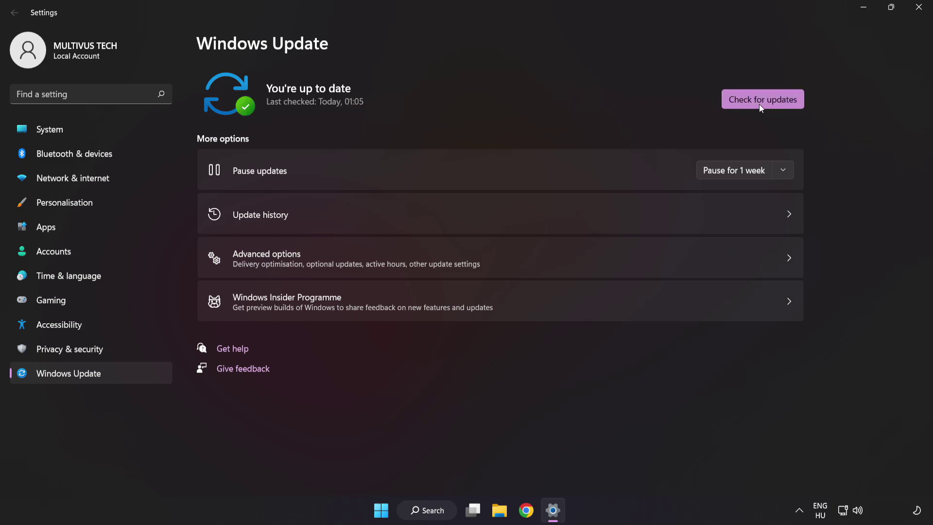
left_click(918, 12)
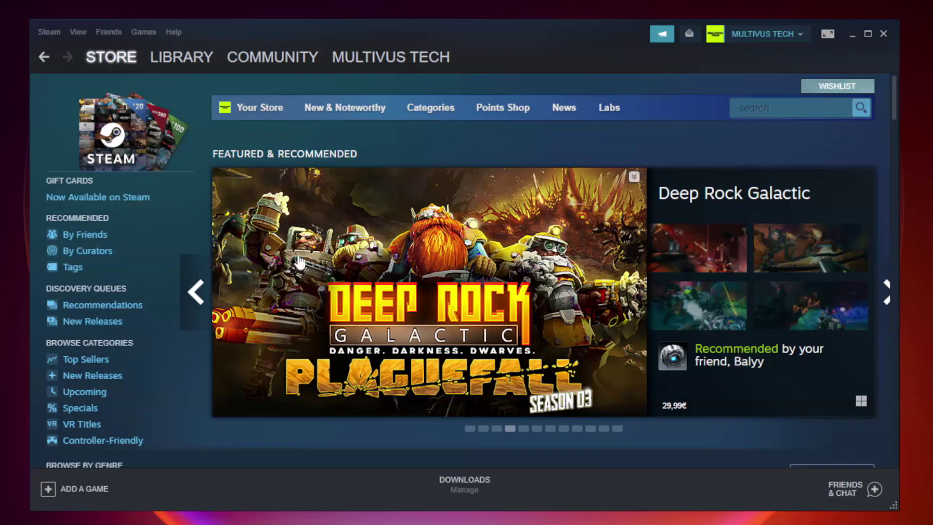
Open Properties for YOUR NOT WORKING GAME under Favorites in the Steam Library
left_click(187, 62)
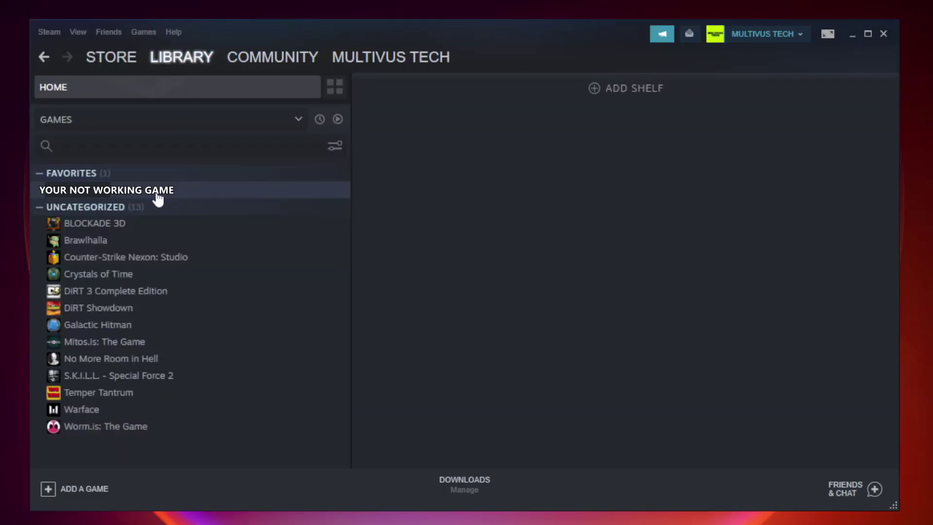
right_click(203, 195)
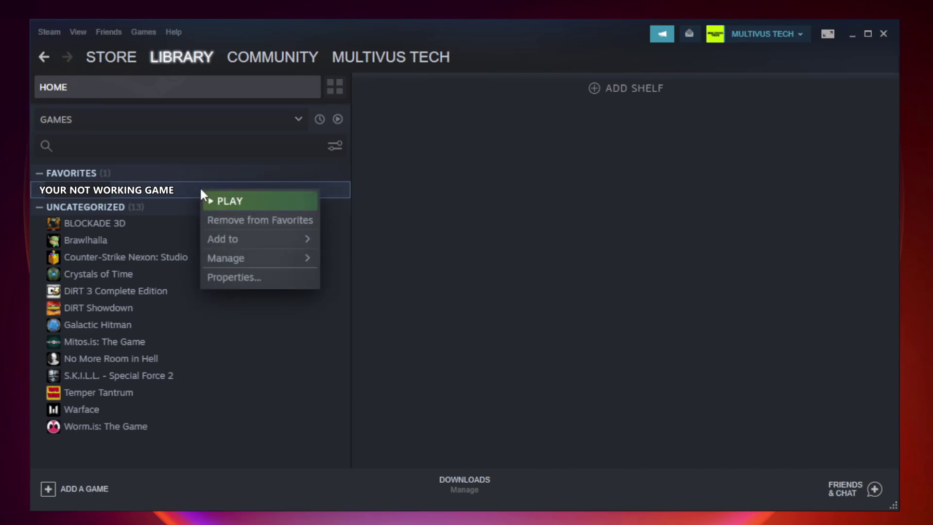
left_click(257, 279)
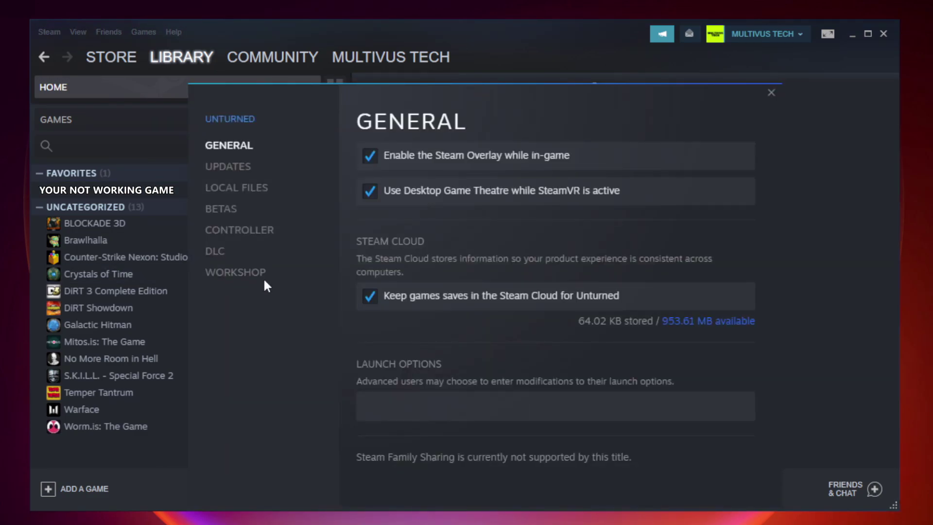
Verify the integrity of the game's local files until all 9192 validate
left_click(247, 191)
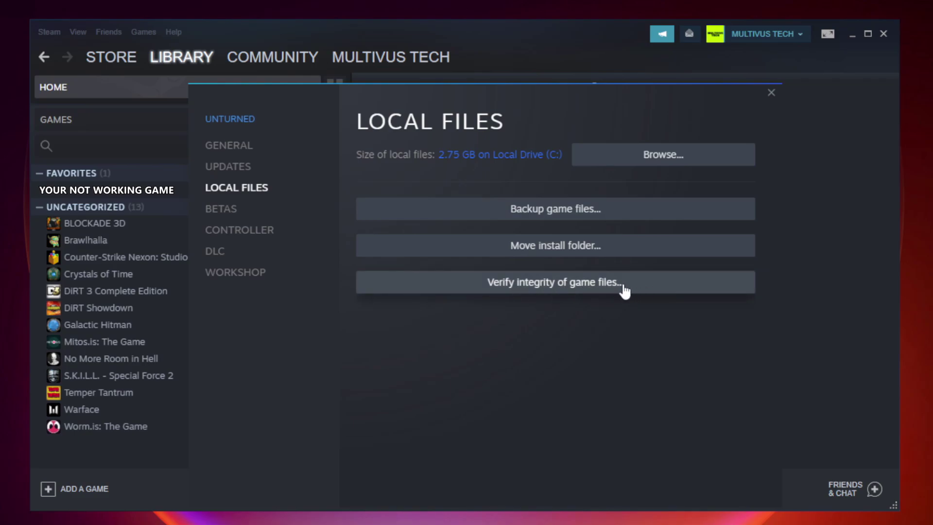
left_click(566, 286)
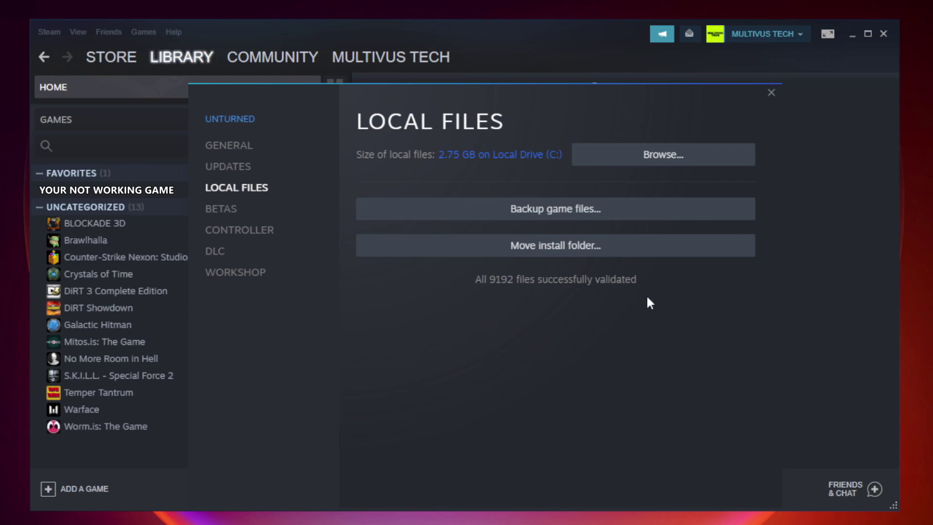
Open the game's install folder and bring up the YOUR NOT WORKING GAME shortcut's context menu
left_click(668, 166)
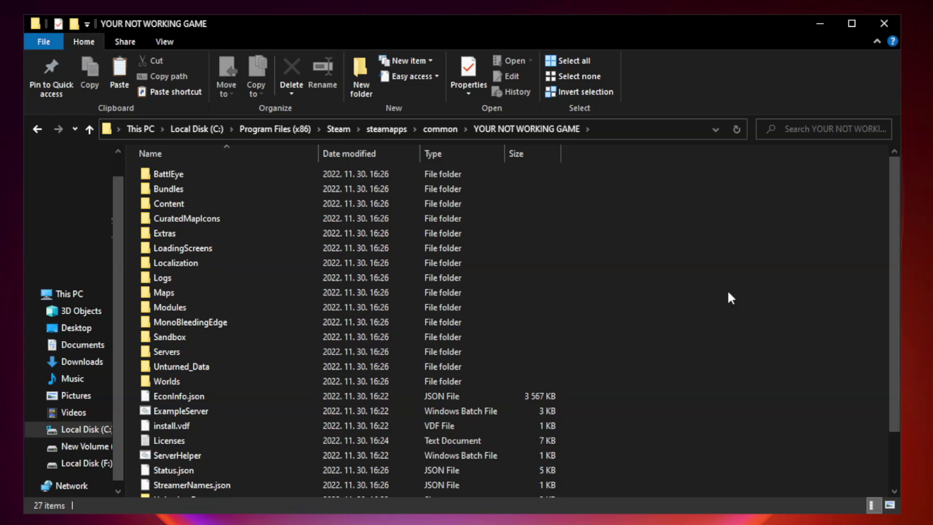
left_click_drag(895, 254, 896, 335)
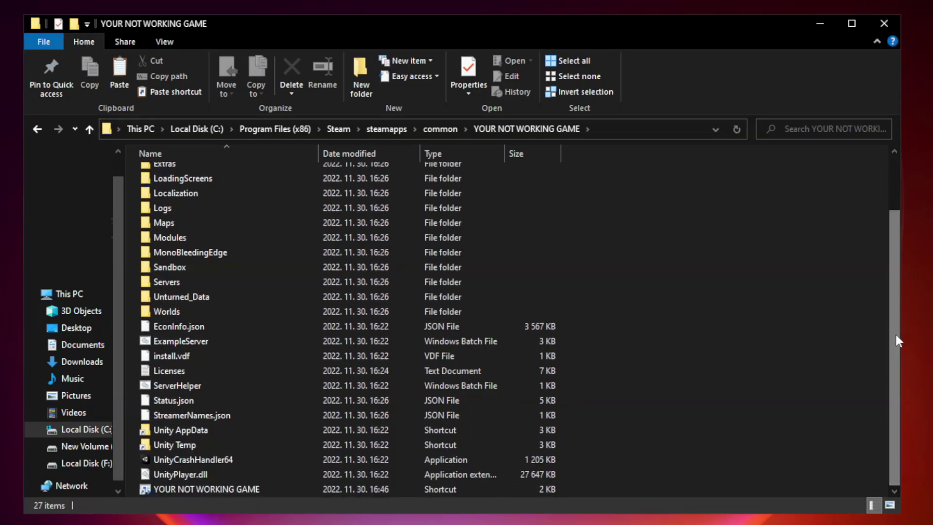
left_click(363, 488)
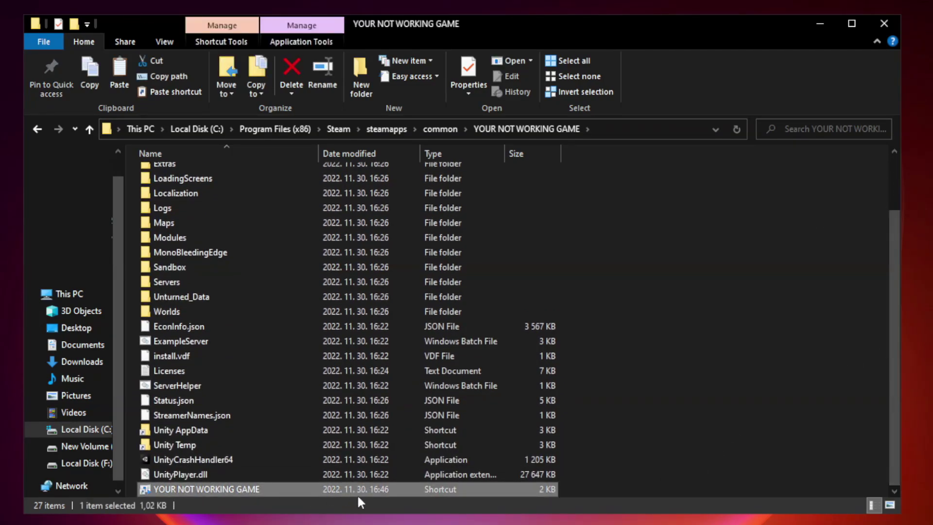
right_click(317, 492)
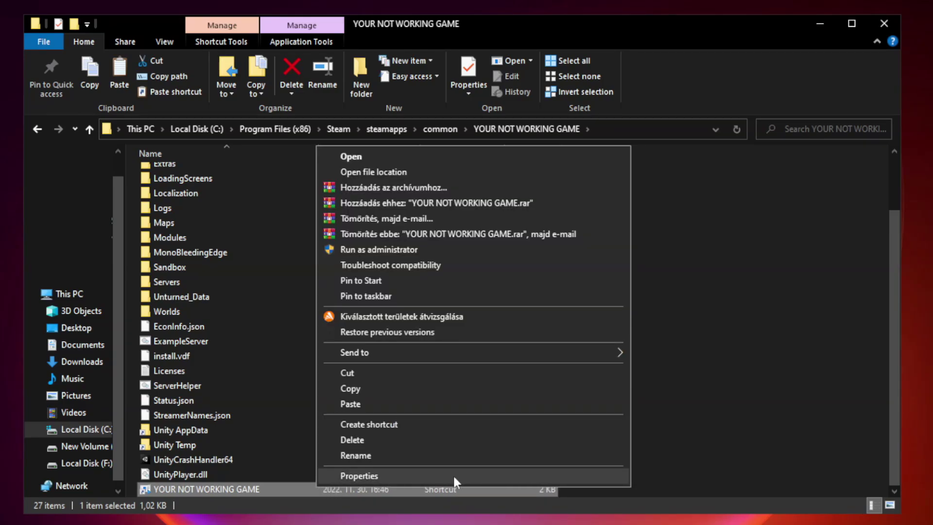
Give the shortcut Windows 8 compatibility, admin rights and disabled fullscreen optimizations, and apply
left_click(469, 472)
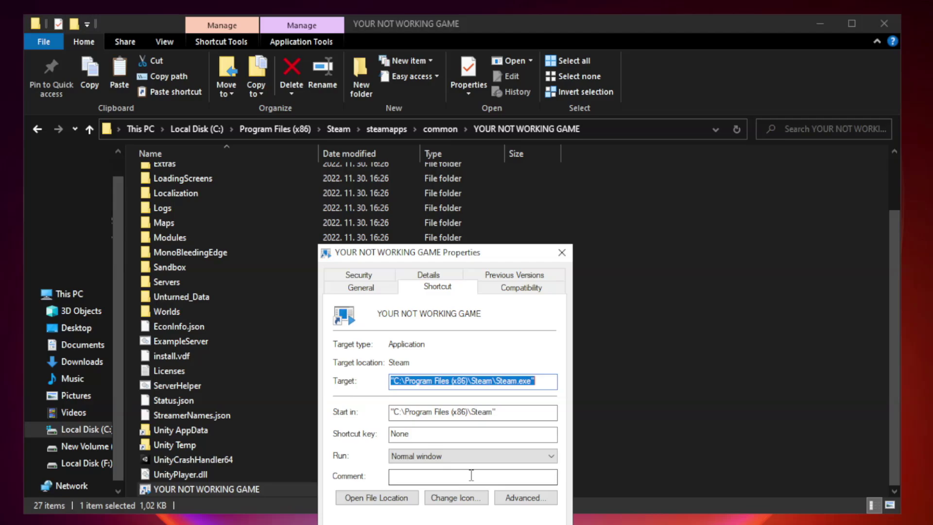
left_click_drag(463, 262, 466, 110)
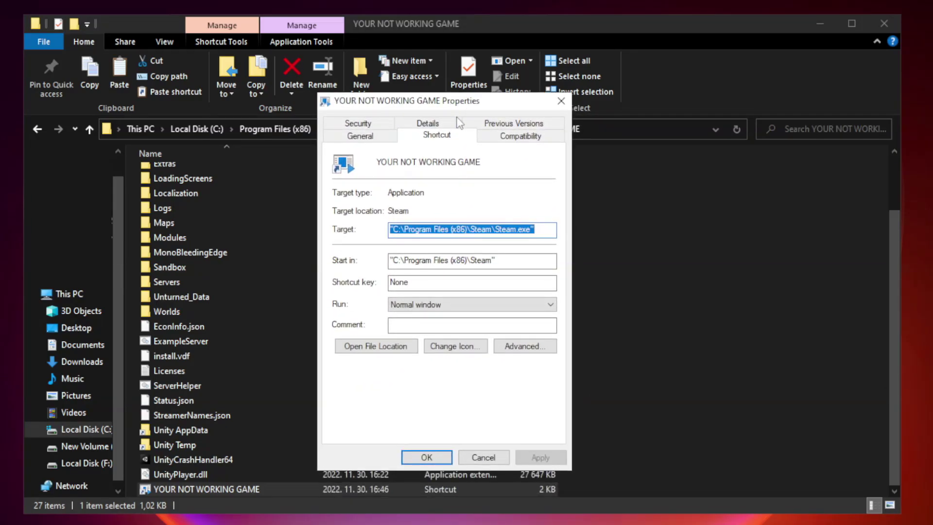
left_click(517, 139)
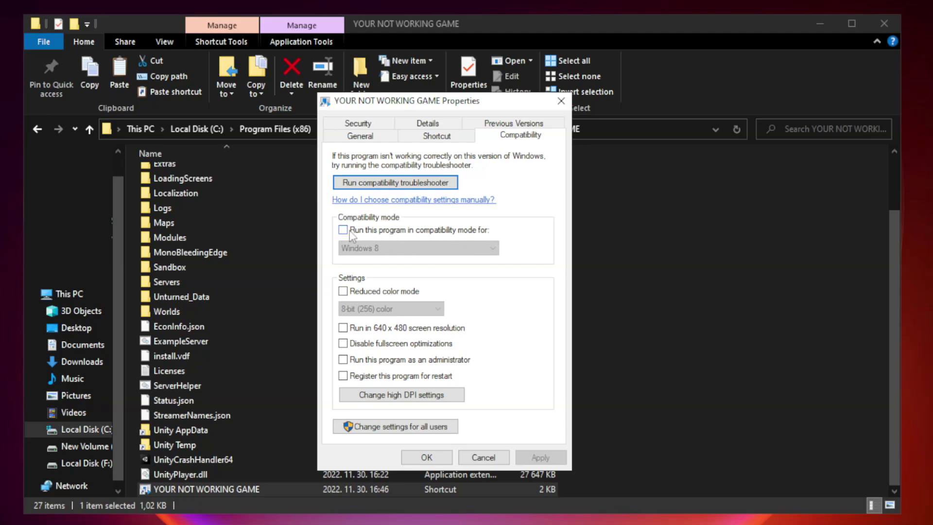
left_click(372, 231)
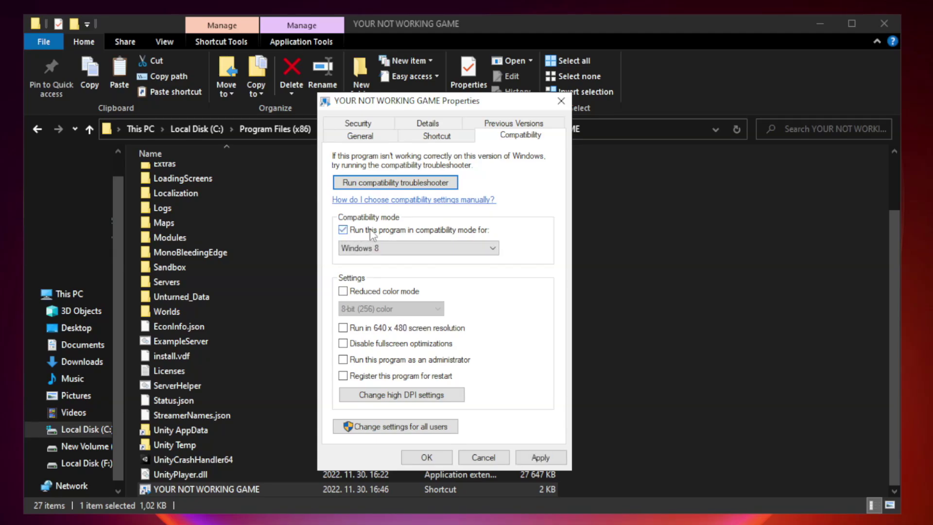
left_click(419, 248)
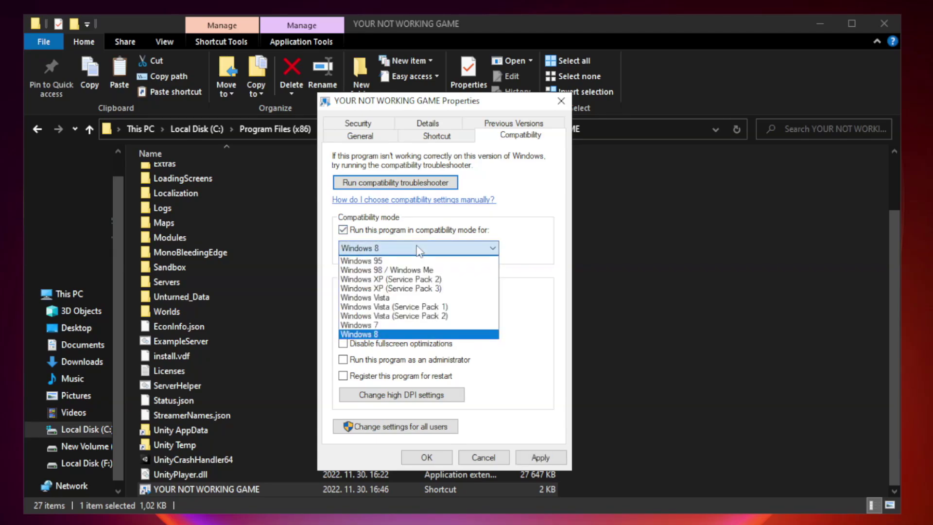
left_click(396, 335)
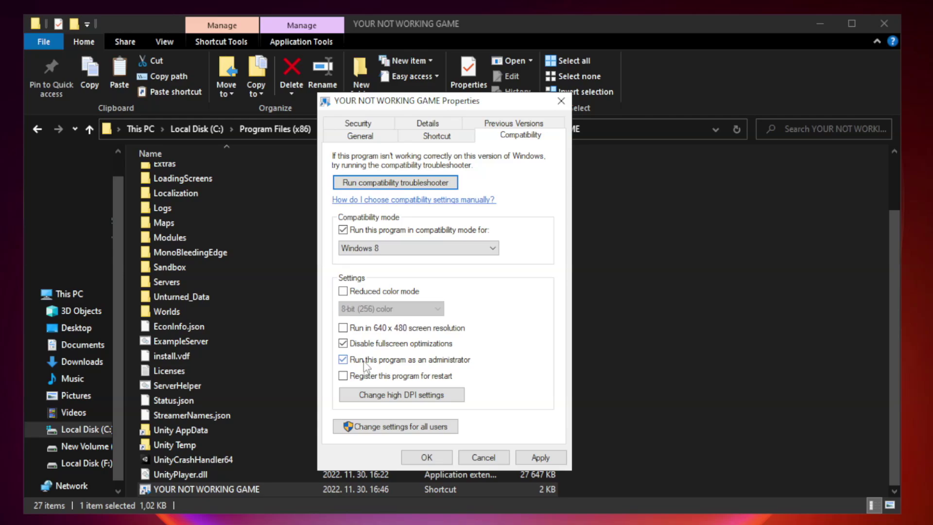
left_click(540, 458)
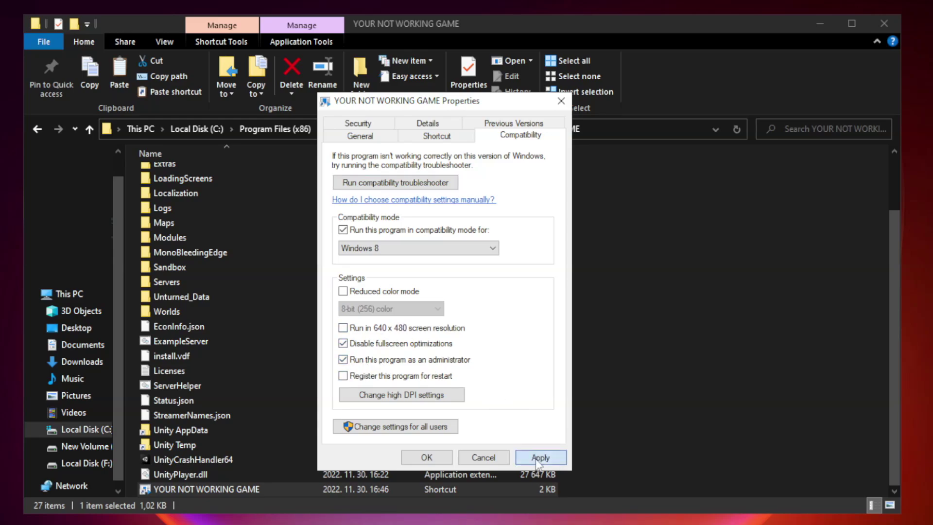
left_click(426, 458)
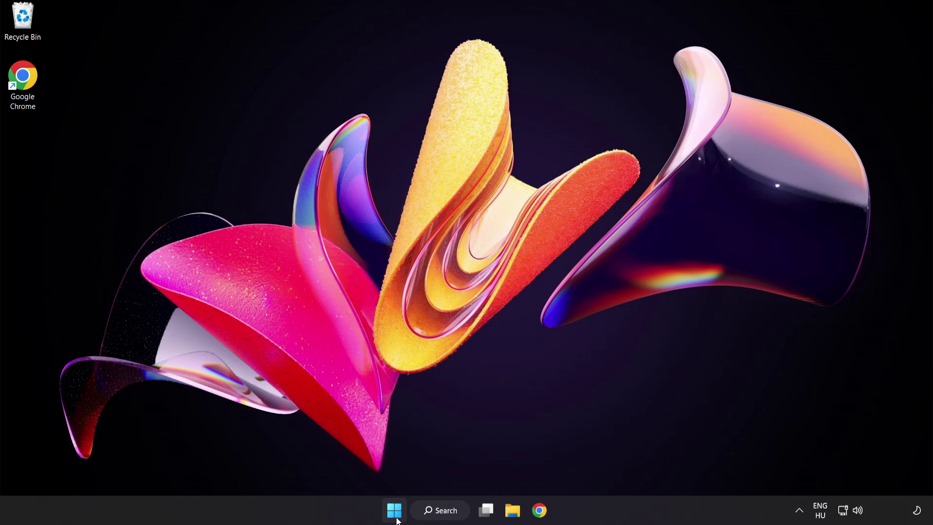
Launch Task Manager from the Start button's right-click menu
right_click(394, 511)
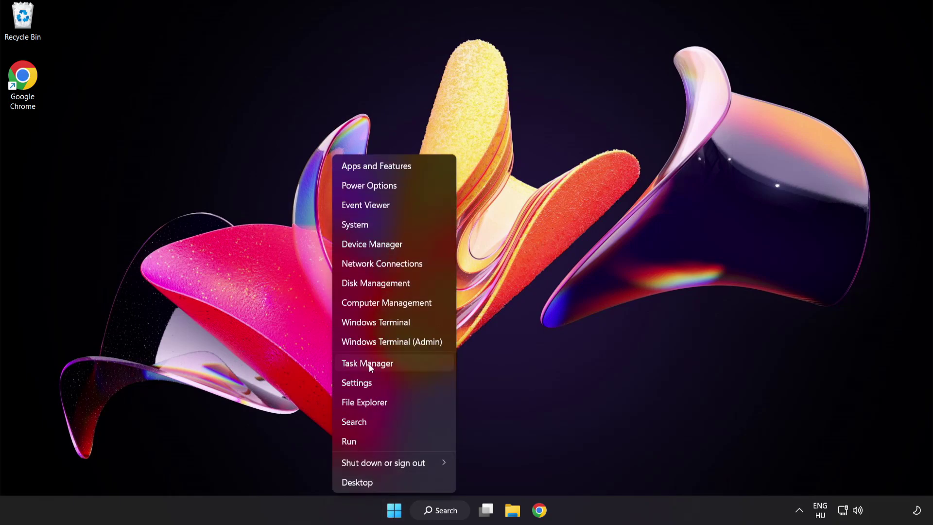
left_click(404, 362)
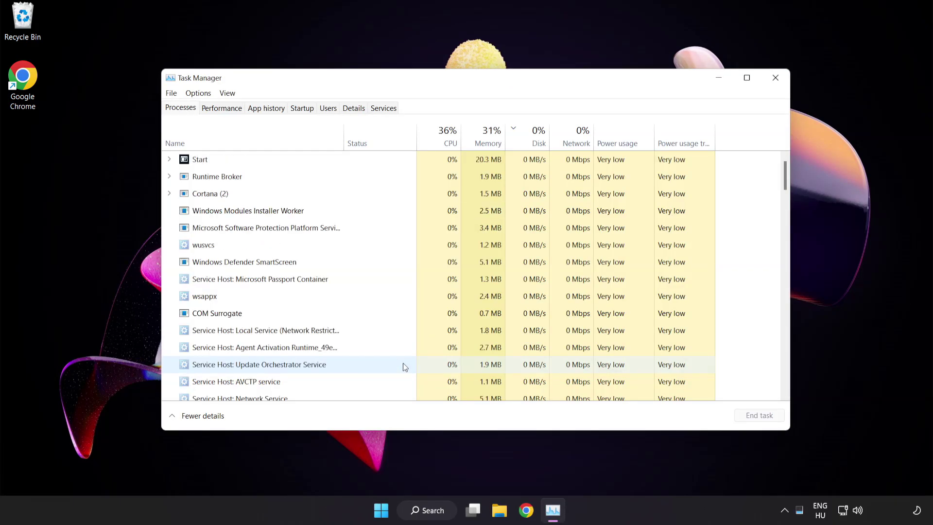
Disable Cortana and Phone Link in the Startup apps list
left_click(302, 108)
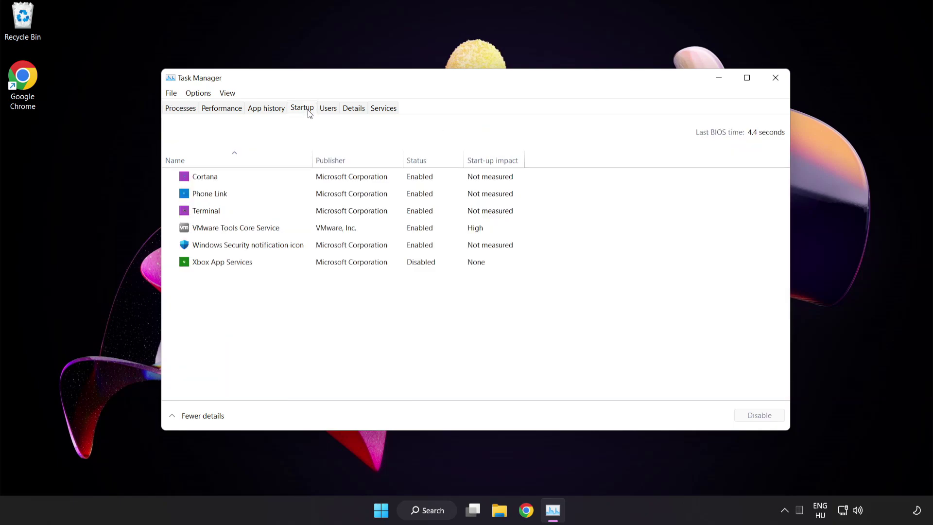
left_click(312, 177)
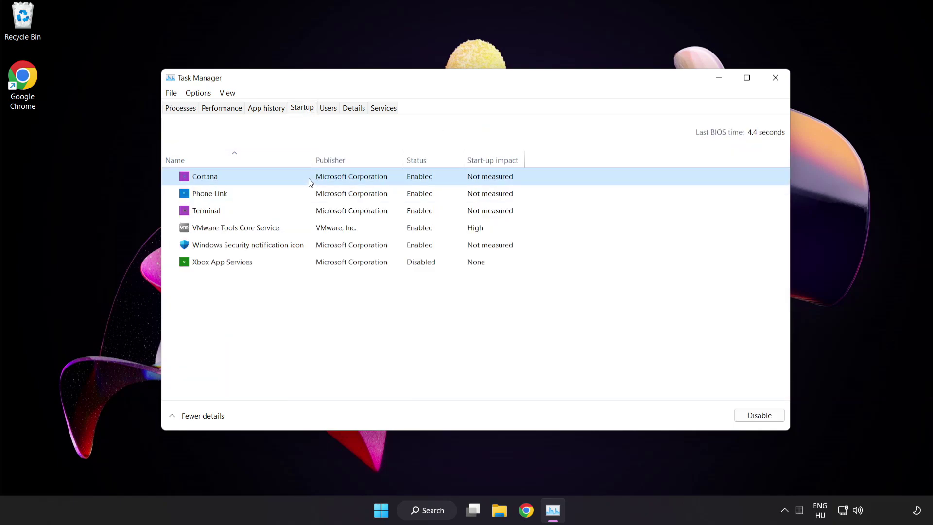
left_click(758, 415)
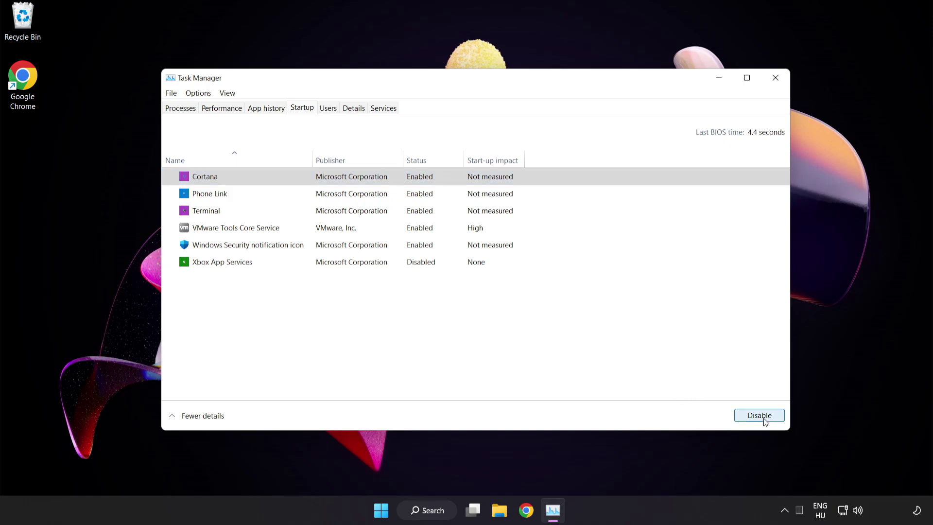
left_click(288, 193)
left_click(752, 422)
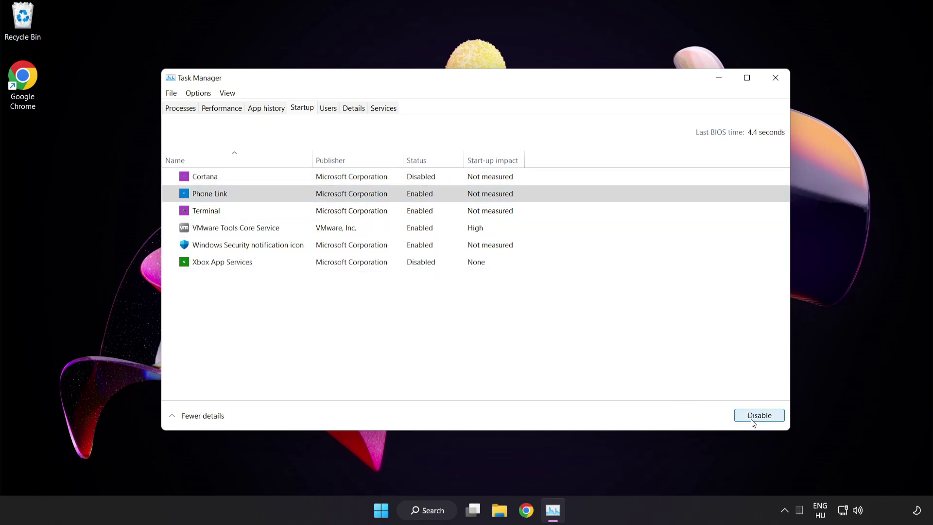
Disable Terminal and the Windows Security notification icon at startup, then close Task Manager
left_click(296, 212)
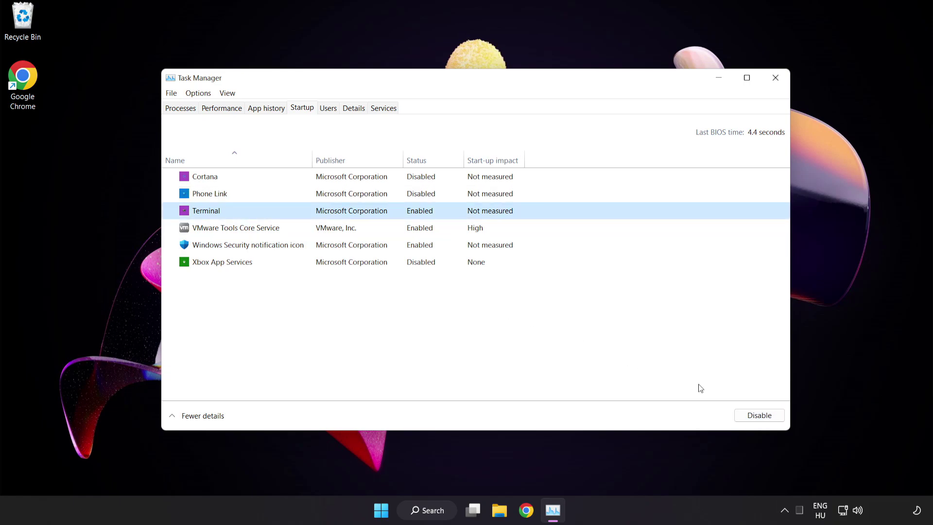
left_click(759, 415)
left_click(317, 248)
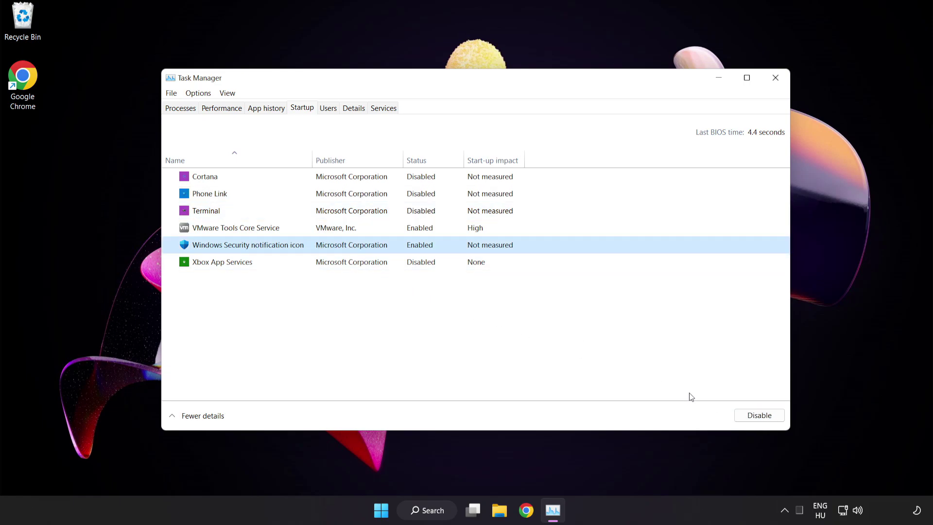
left_click(759, 415)
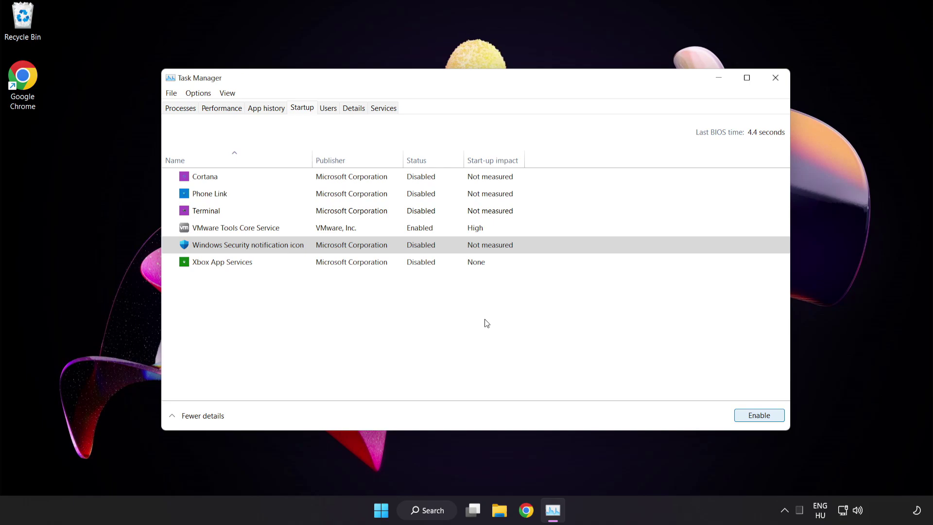
left_click(776, 78)
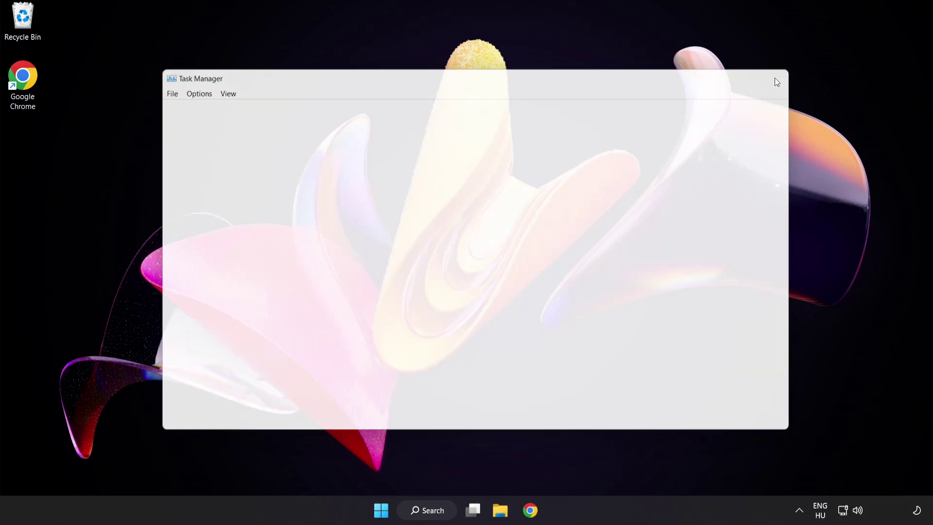
Download the DirectX End-User Runtime Web Installer from Microsoft Download Center
left_click(540, 510)
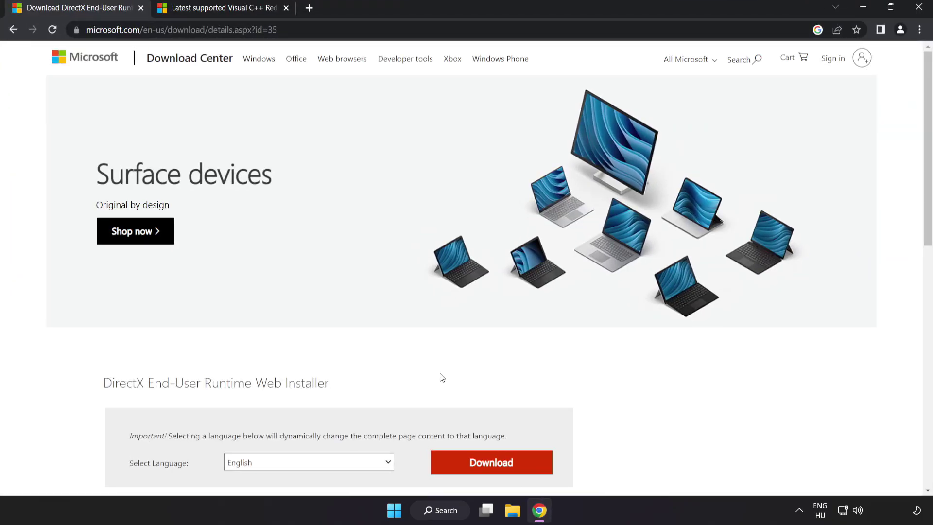
left_click(377, 29)
left_click(378, 29)
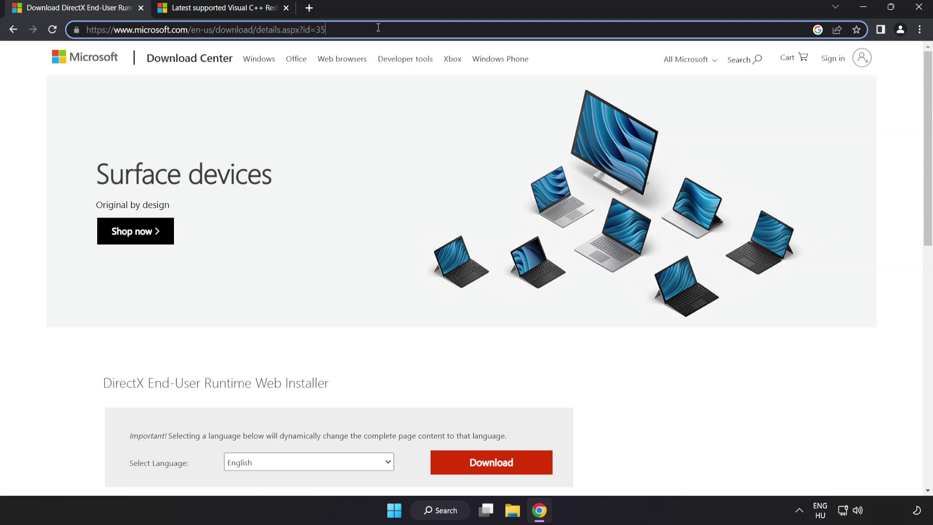
left_click(653, 386)
scroll(653, 386, "down", 2)
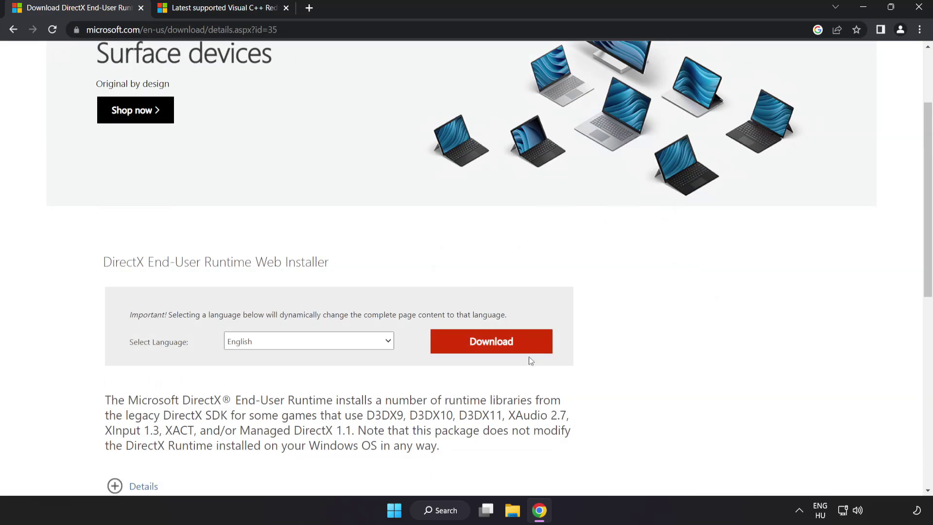
left_click(503, 348)
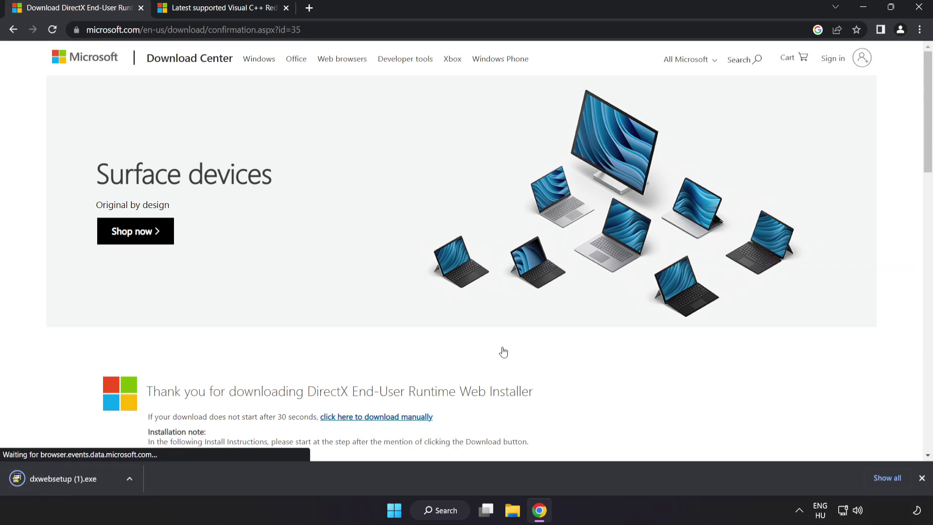
Run dxwebsetup.exe, accepting the license and skipping the Bing Bar, through to Finish
left_click(79, 479)
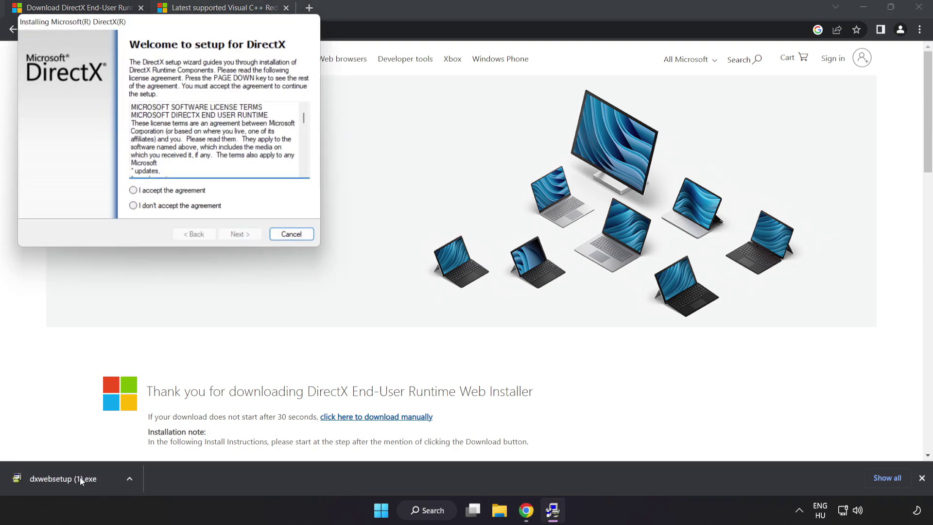
left_click_drag(138, 22, 425, 122)
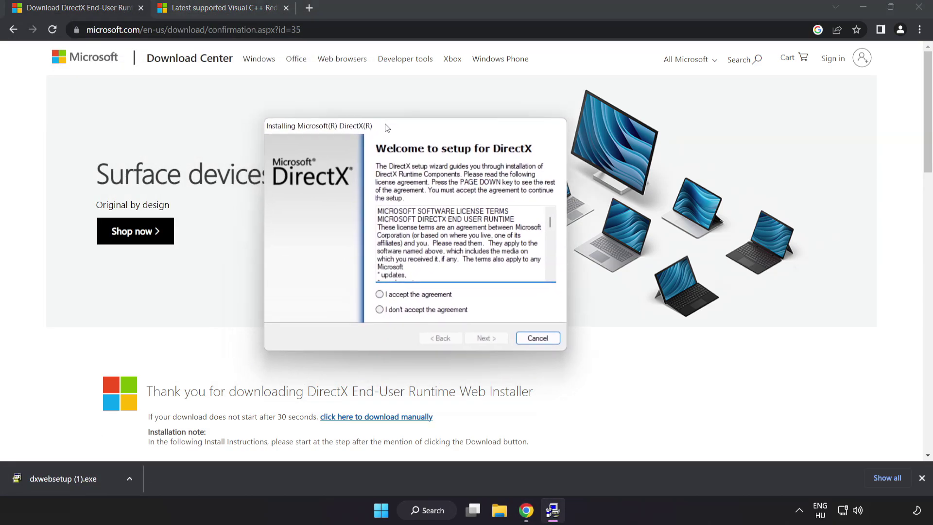
left_click_drag(589, 217, 591, 267)
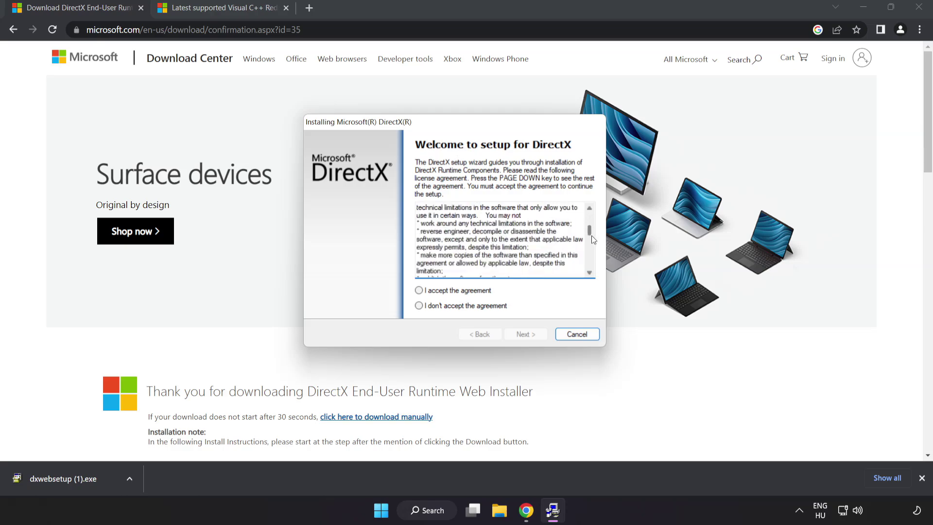
left_click(419, 290)
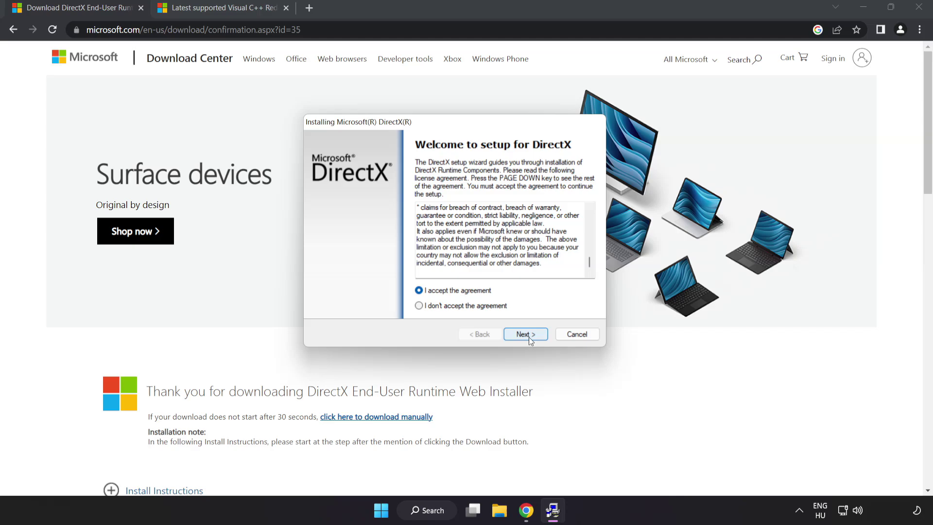
left_click(526, 334)
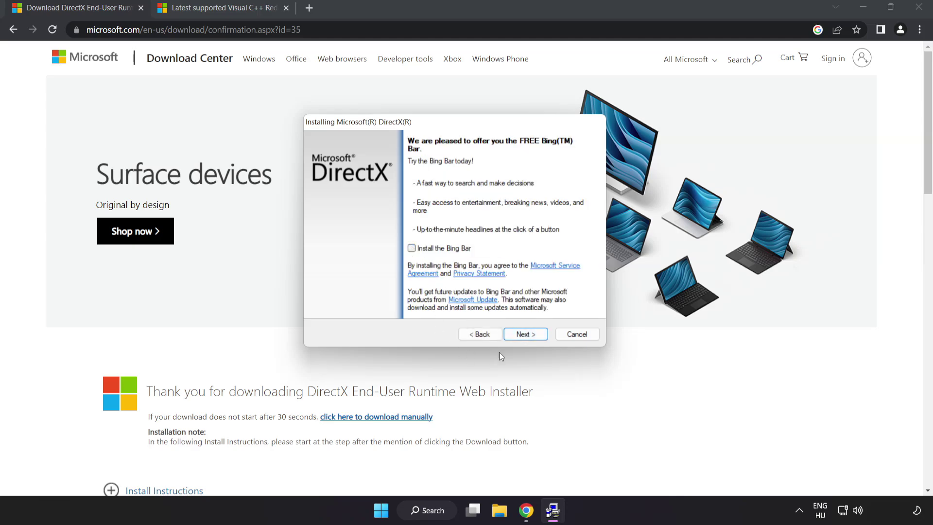
left_click(527, 335)
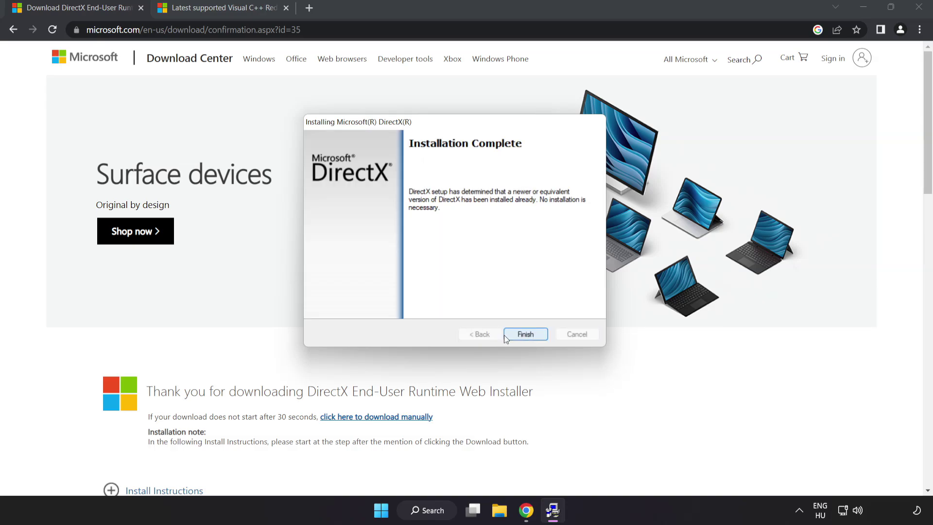
left_click(526, 334)
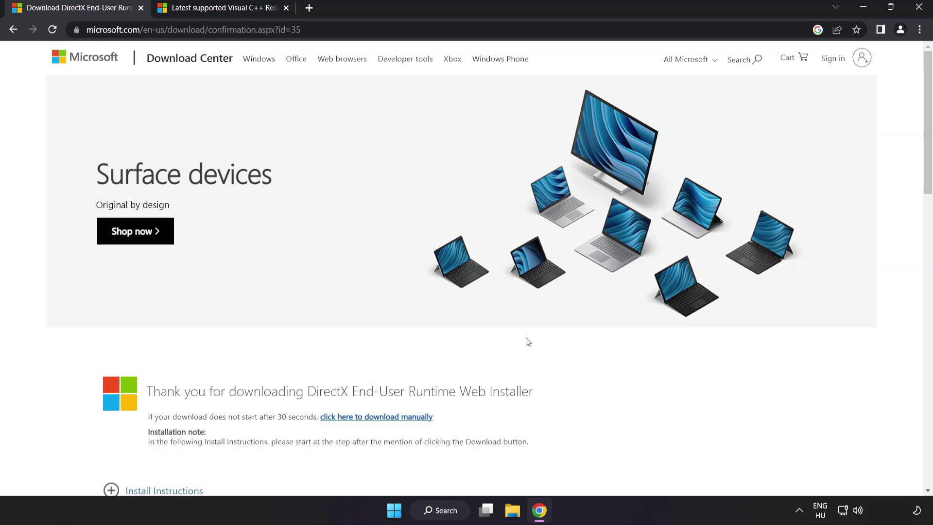
Download the ARM64, x86 and x64 vc_redist installers from the Visual Studio 2015–2022 table
left_click(142, 8)
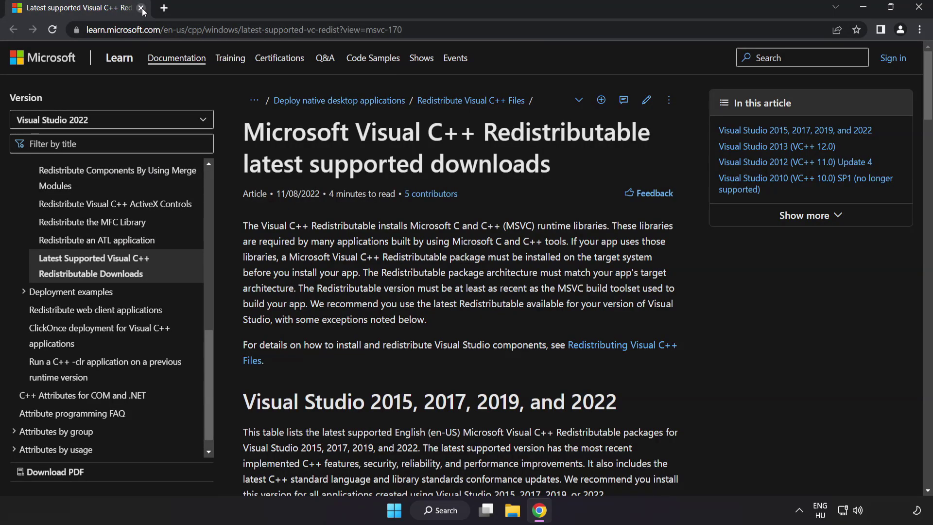
left_click(436, 29)
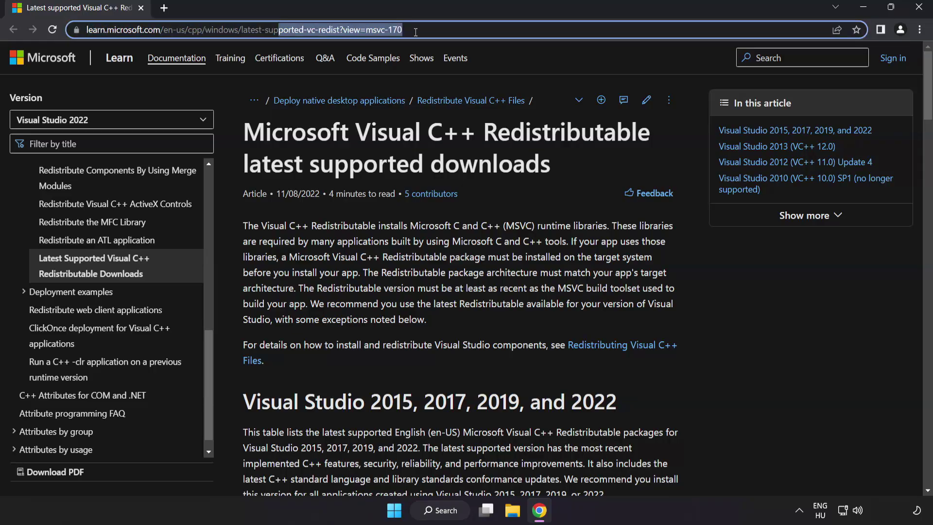
left_click(467, 142)
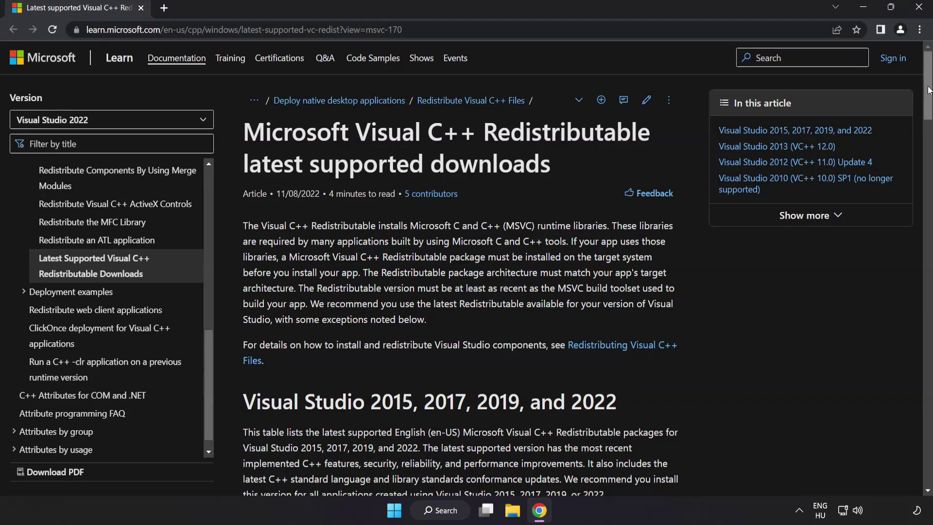
left_click_drag(928, 88, 920, 133)
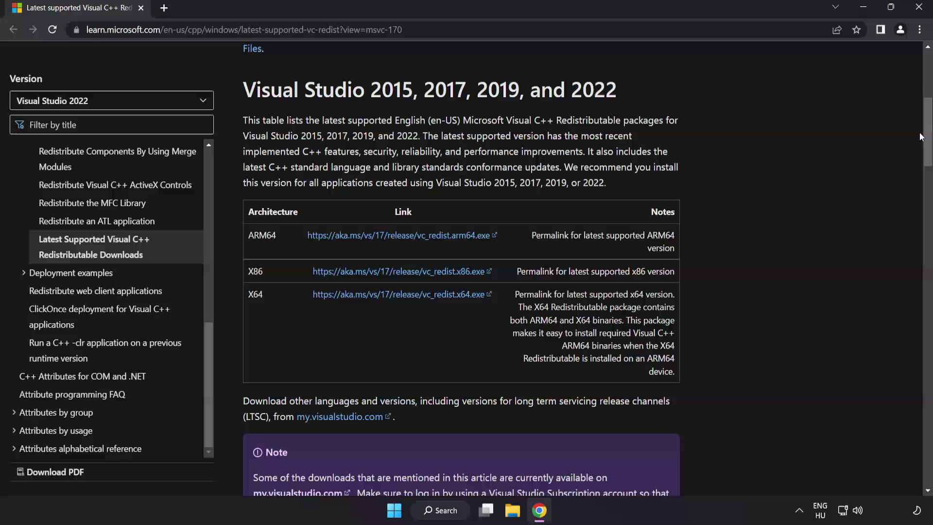
left_click(371, 235)
left_click(396, 274)
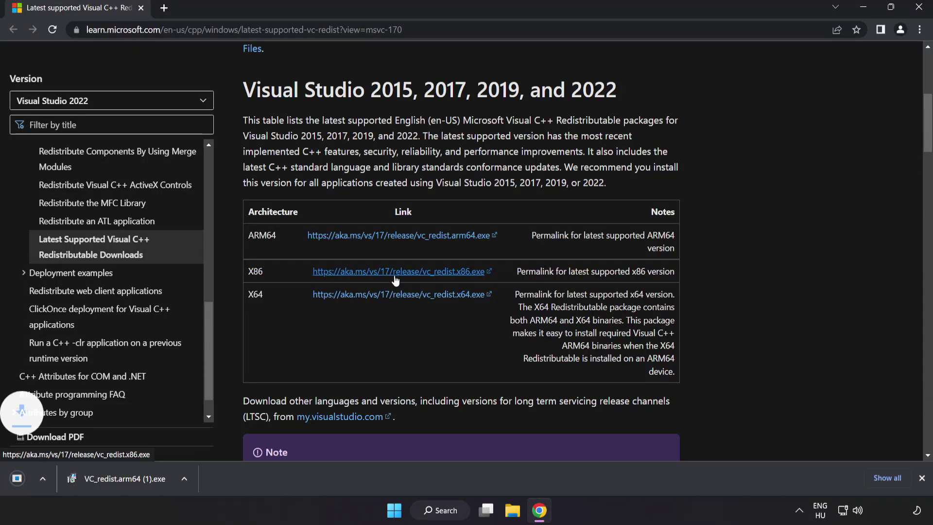
left_click(400, 296)
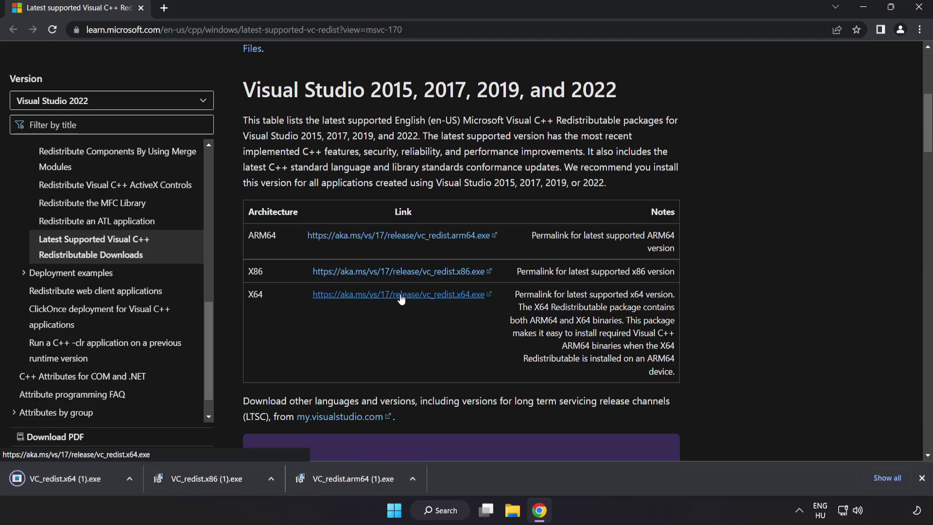
Run the ARM64 redistributable installer, accepting the license terms; setup fails
left_click(350, 480)
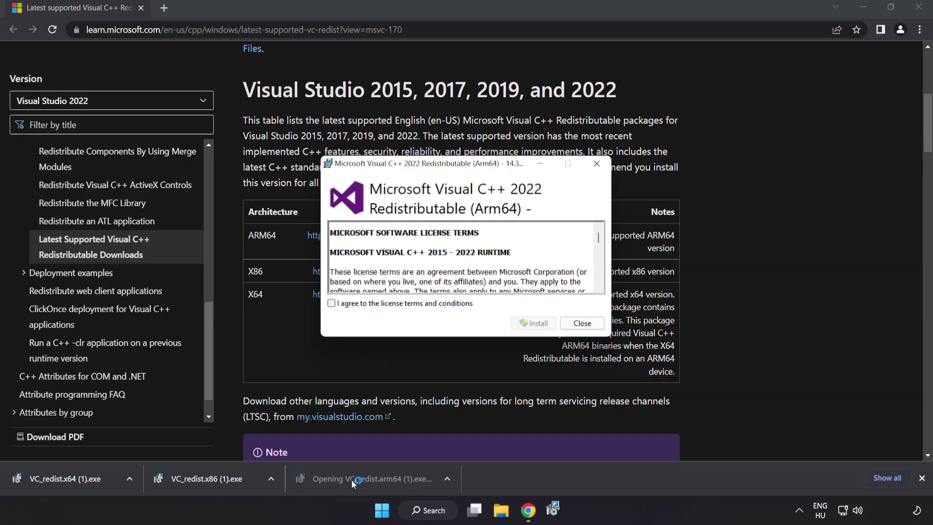
left_click_drag(599, 237, 598, 284)
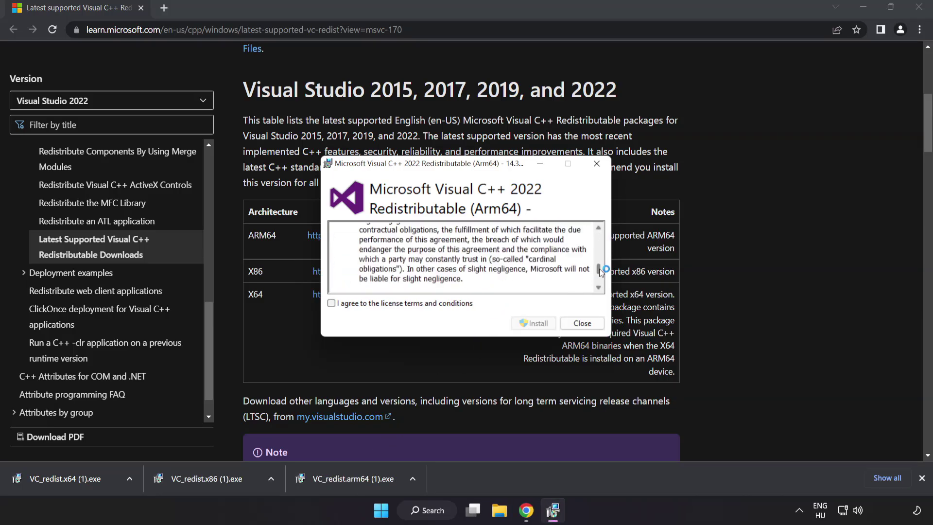
left_click(332, 303)
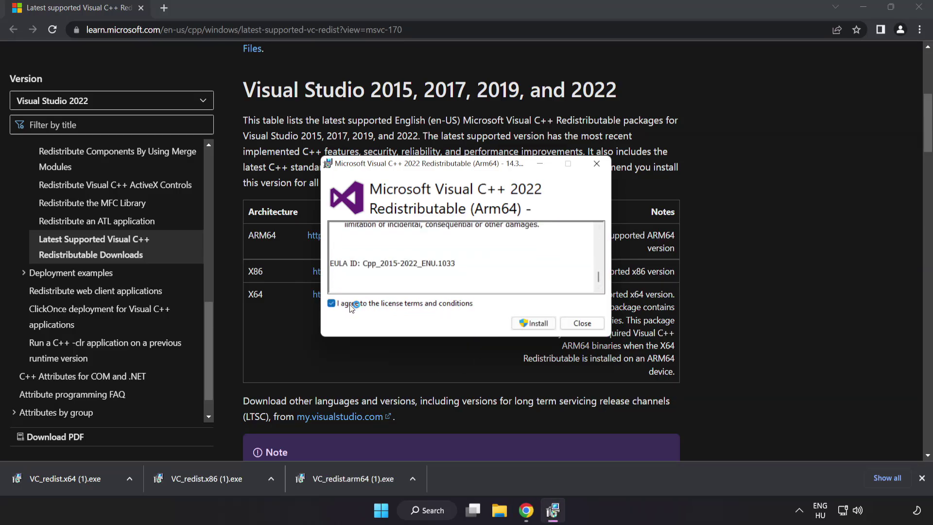
left_click(533, 322)
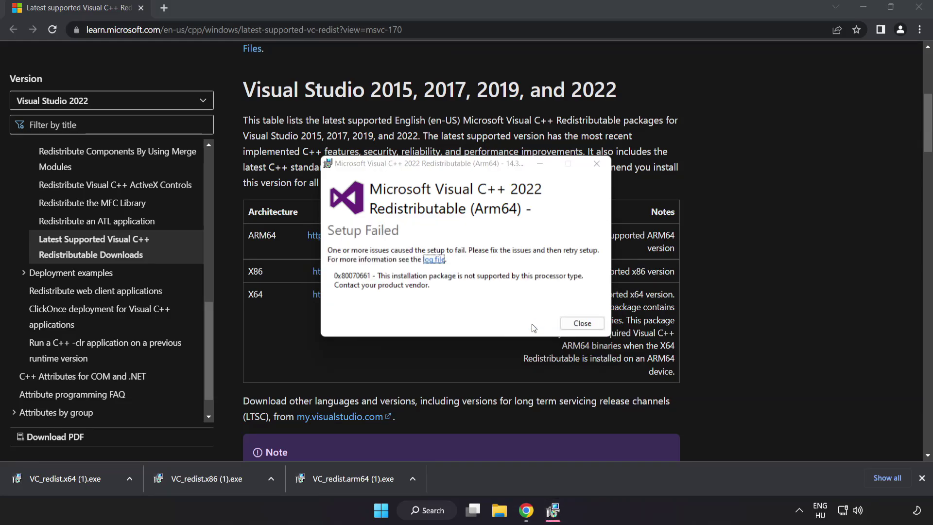
left_click(582, 323)
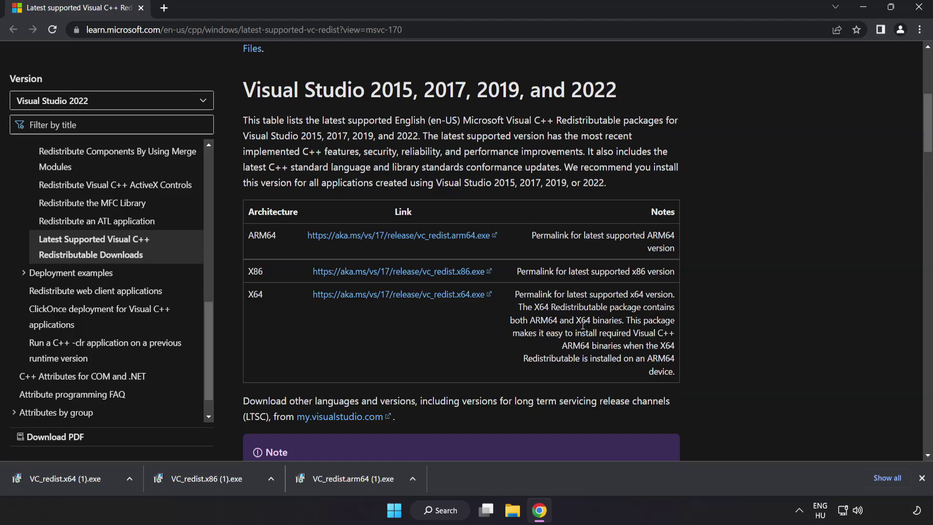
Run the x86 installer (succeeds) and the x64 installer (fails), then close Chrome
left_click(205, 480)
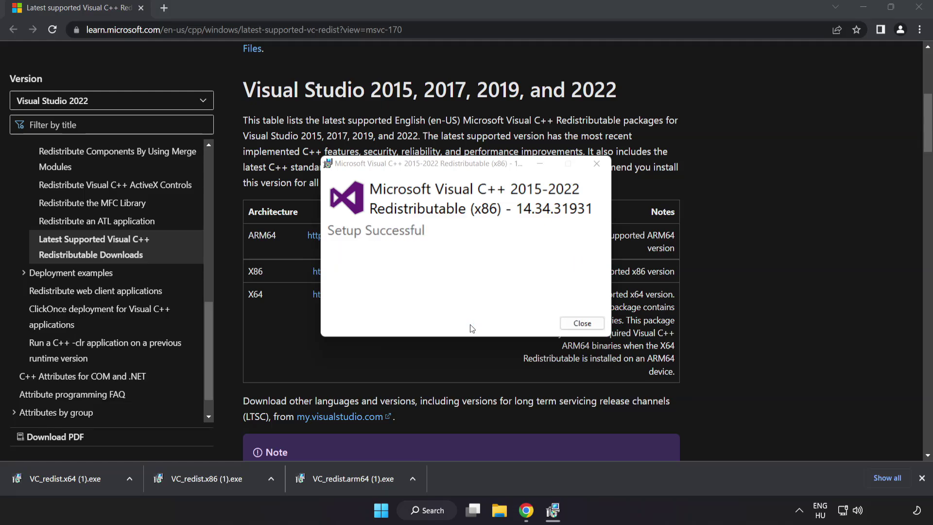
left_click(582, 323)
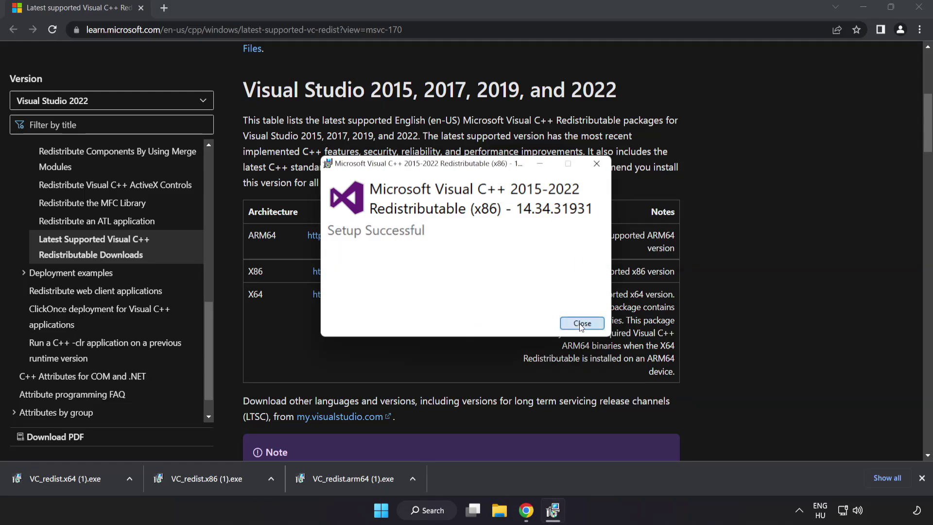
left_click(84, 479)
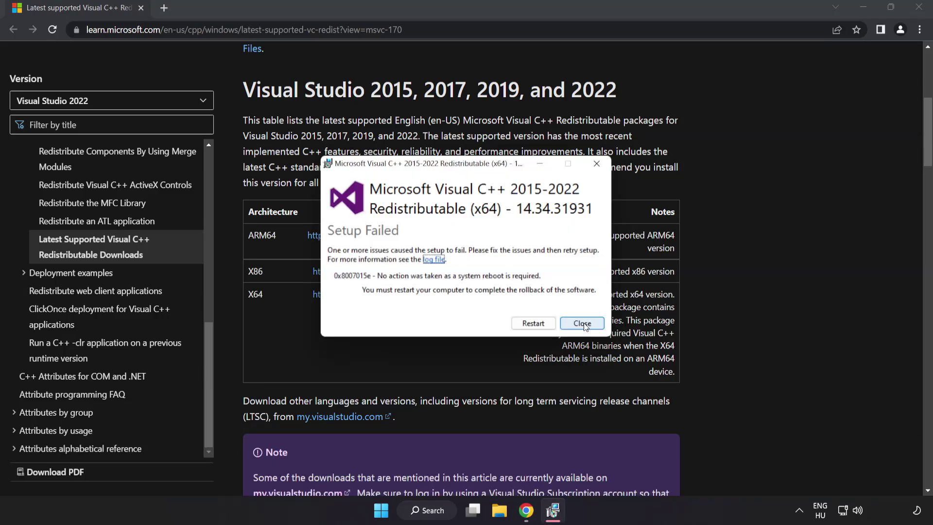
left_click(582, 323)
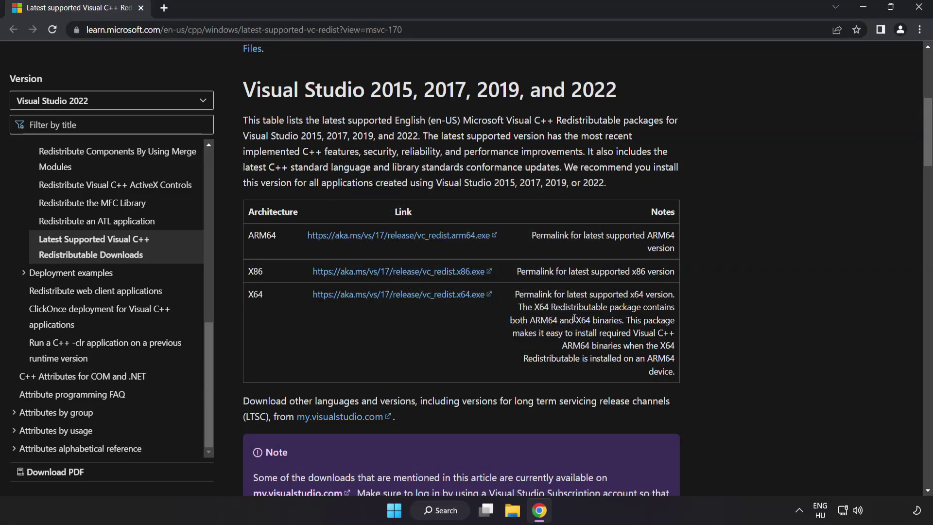
left_click(918, 9)
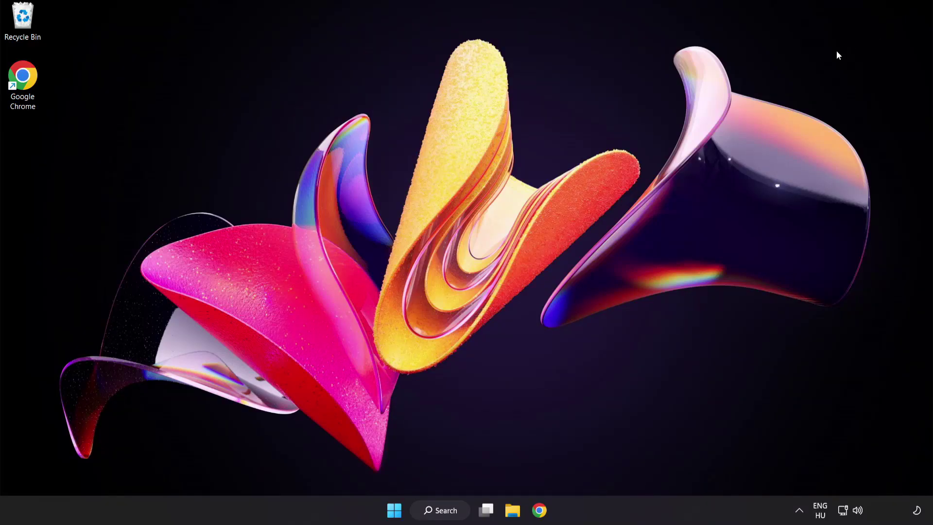
Search for cmd and launch Command Prompt with Run as administrator
left_click(441, 510)
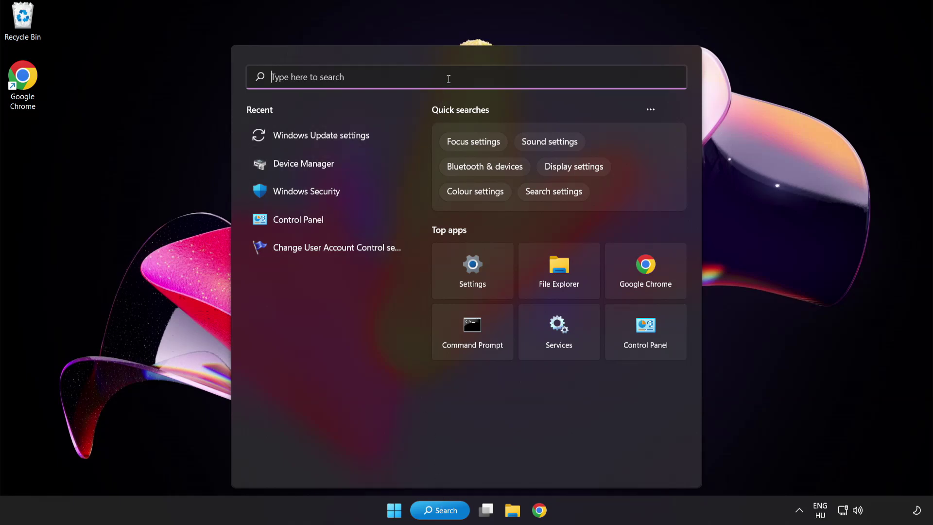
type("cmd")
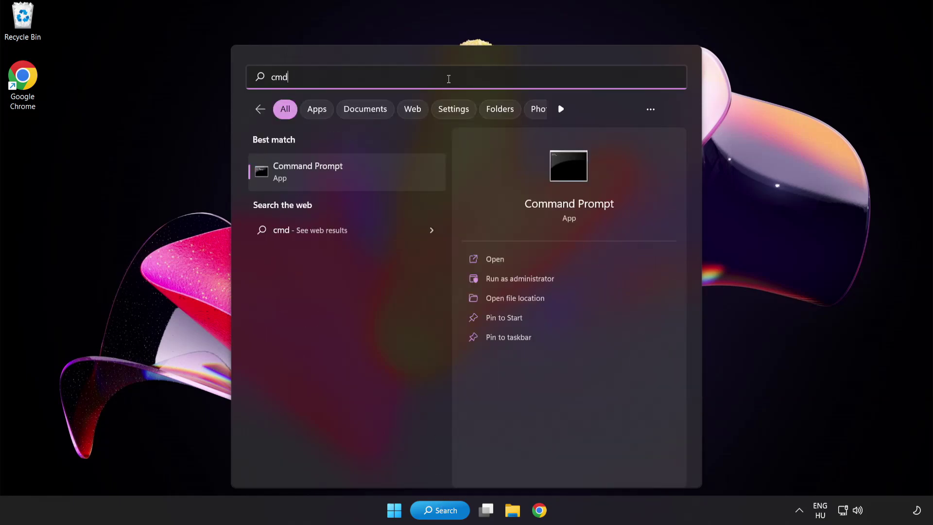
right_click(350, 180)
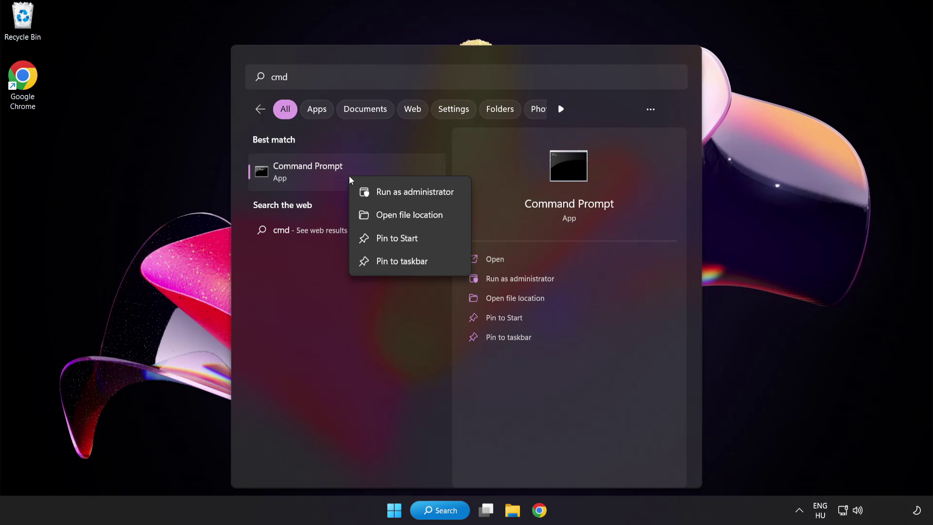
left_click(393, 194)
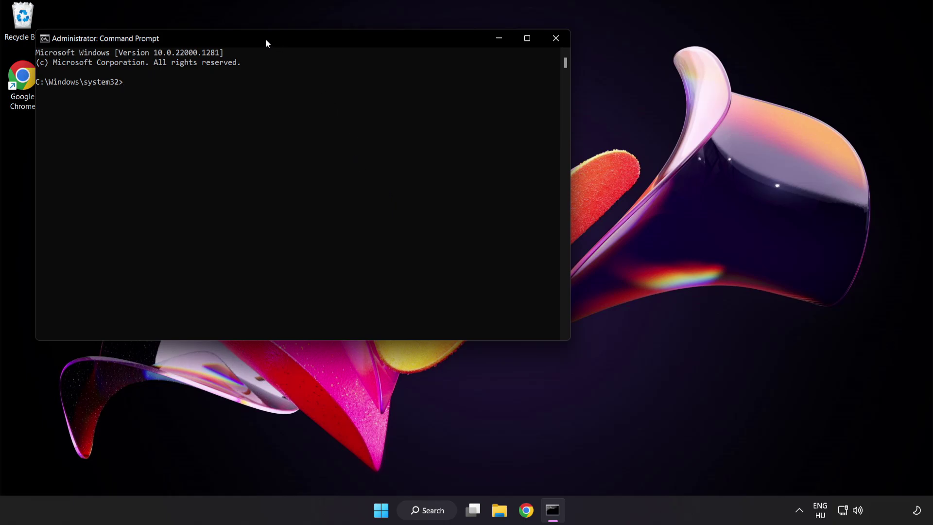
Run sfc /scannow, which finds no integrity violations, and close Command Prompt
left_click_drag(266, 38, 405, 90)
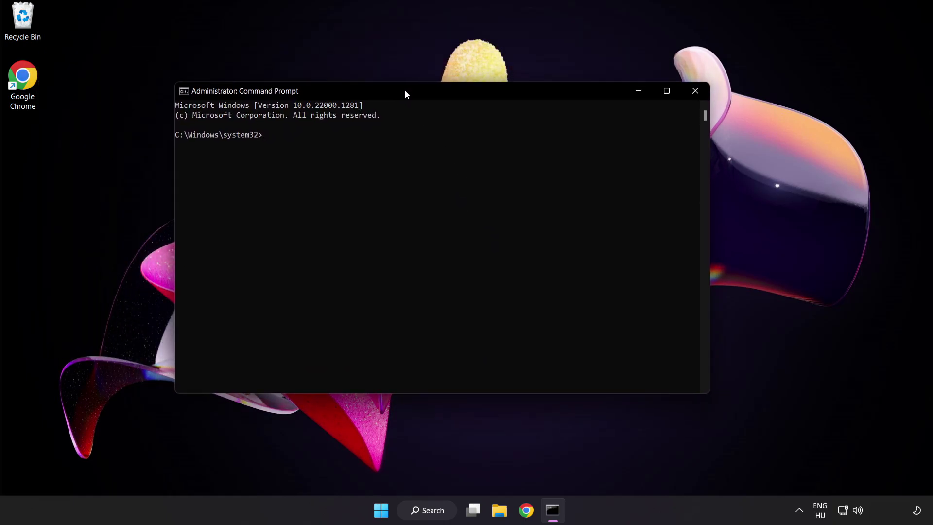
type("sf")
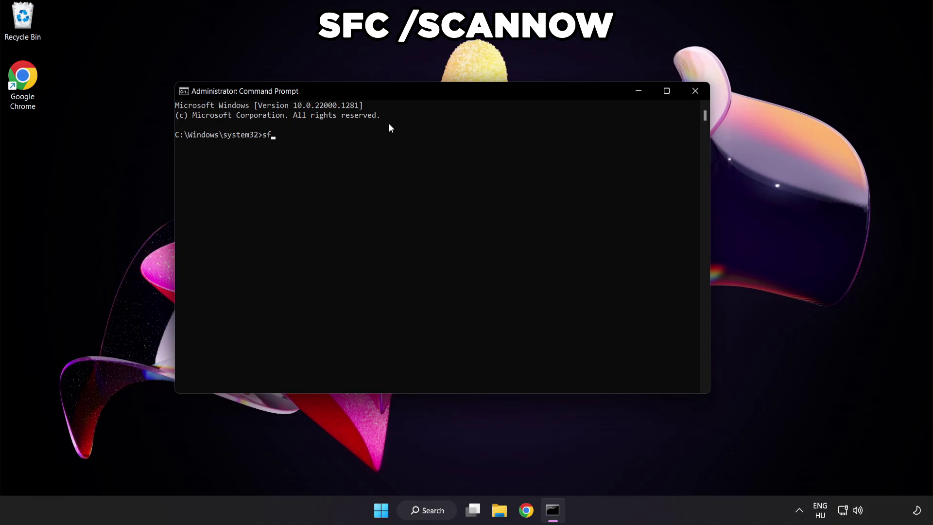
type("c /scannow")
key("Return")
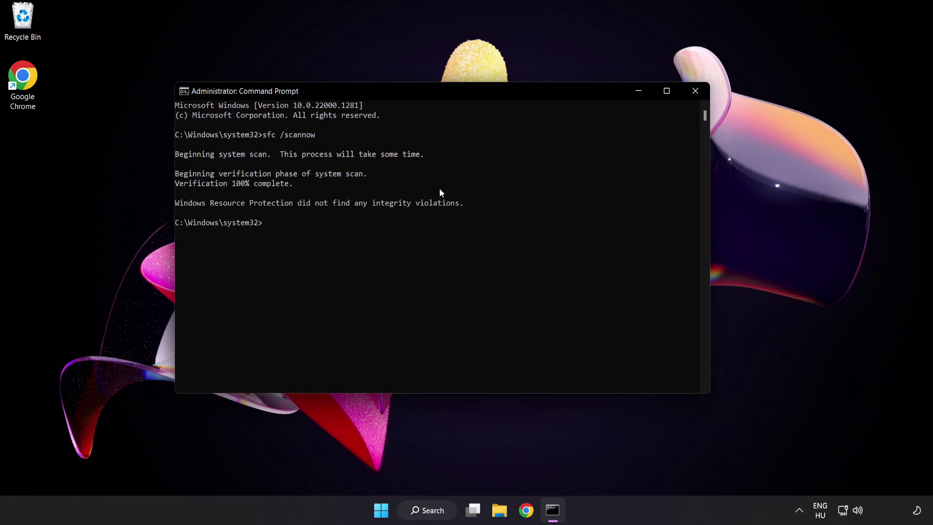
left_click(691, 93)
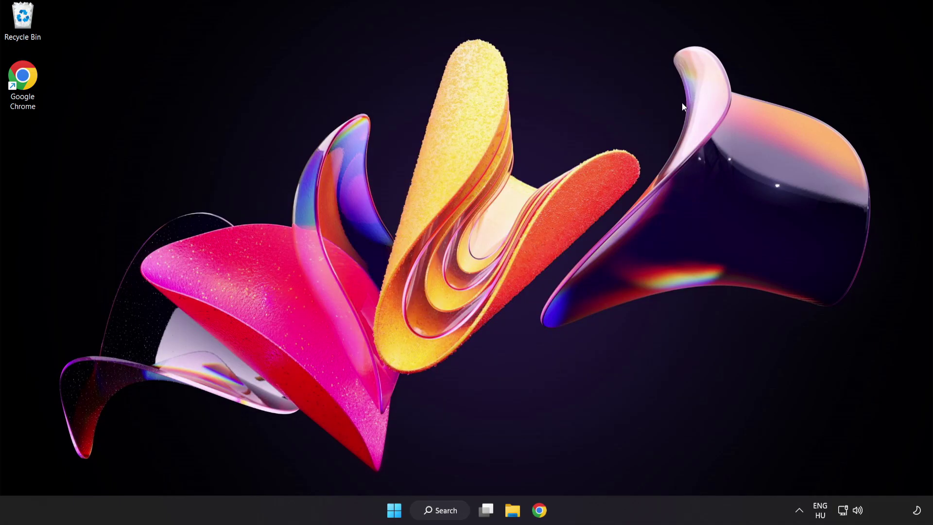
Show the Start menu's power options, including Restart
left_click(393, 509)
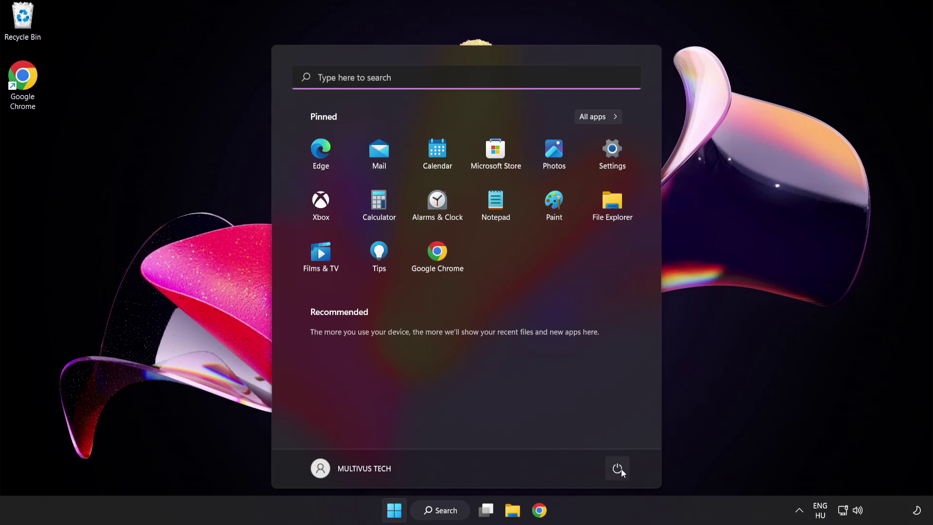
left_click(621, 469)
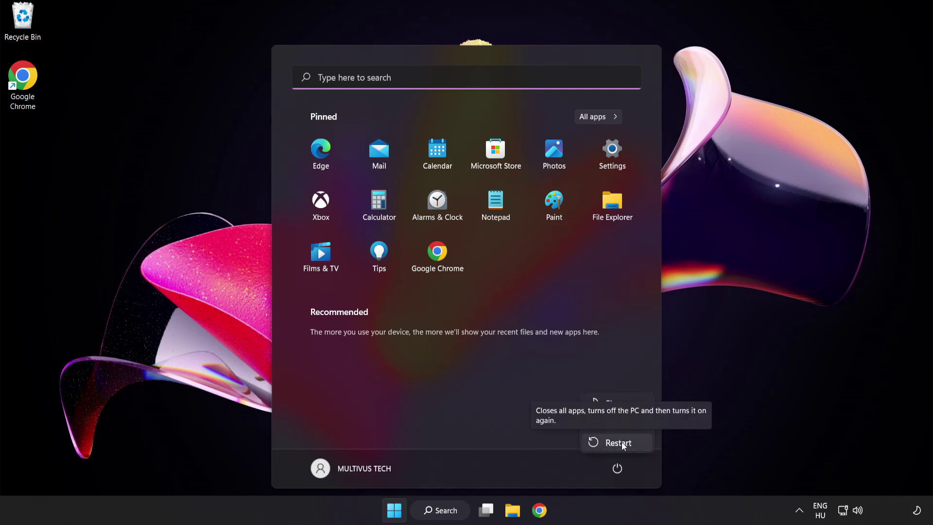